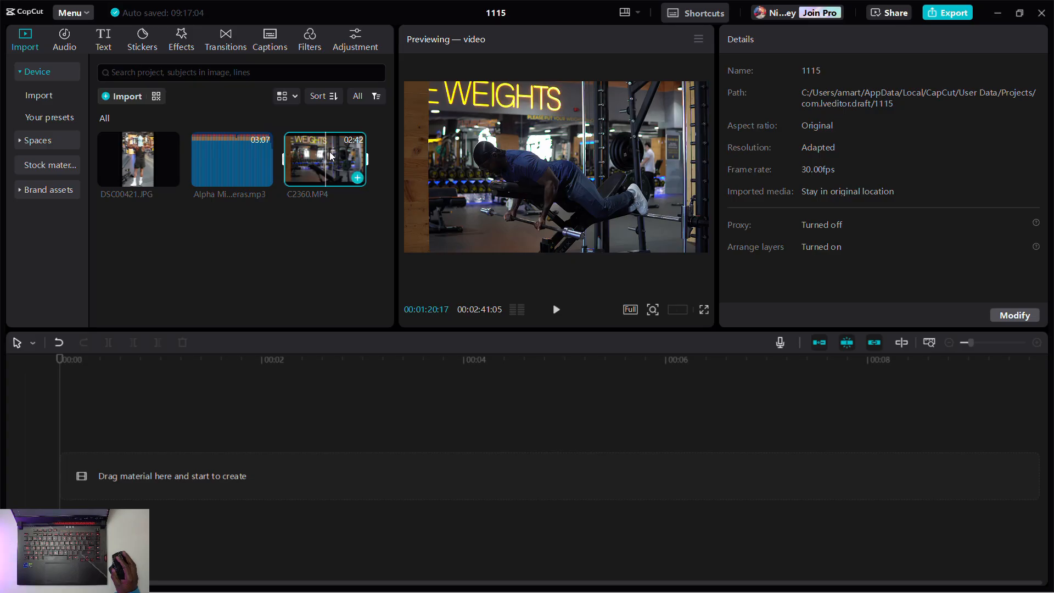
# Place the C2360.MP4 clip on the empty timeline, delete it again, and preview it from the media library.
pyautogui.moveTo(333, 159); pyautogui.dragTo(166, 474)
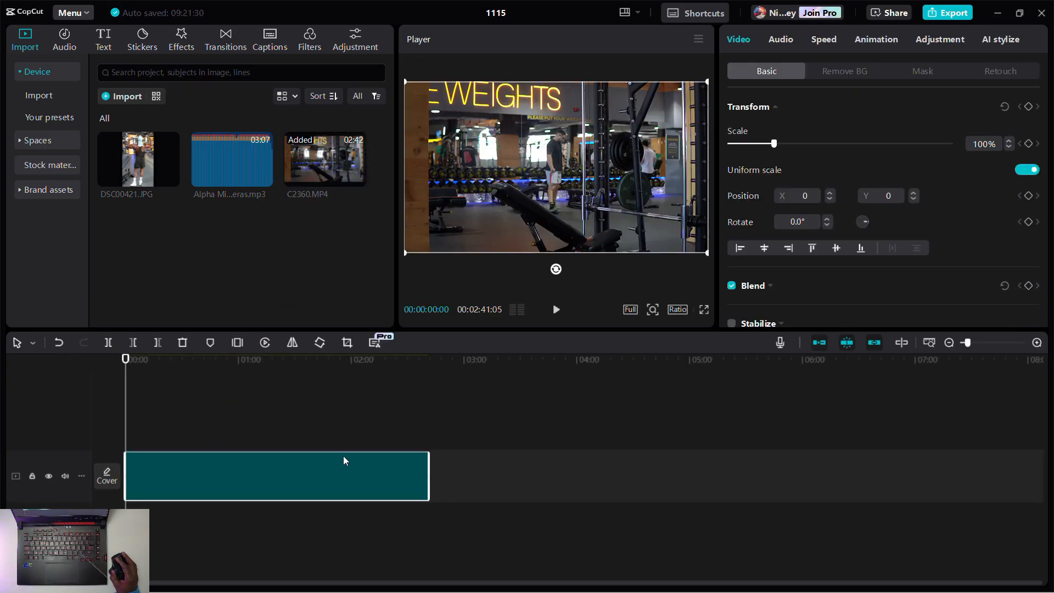
pyautogui.press('Delete')
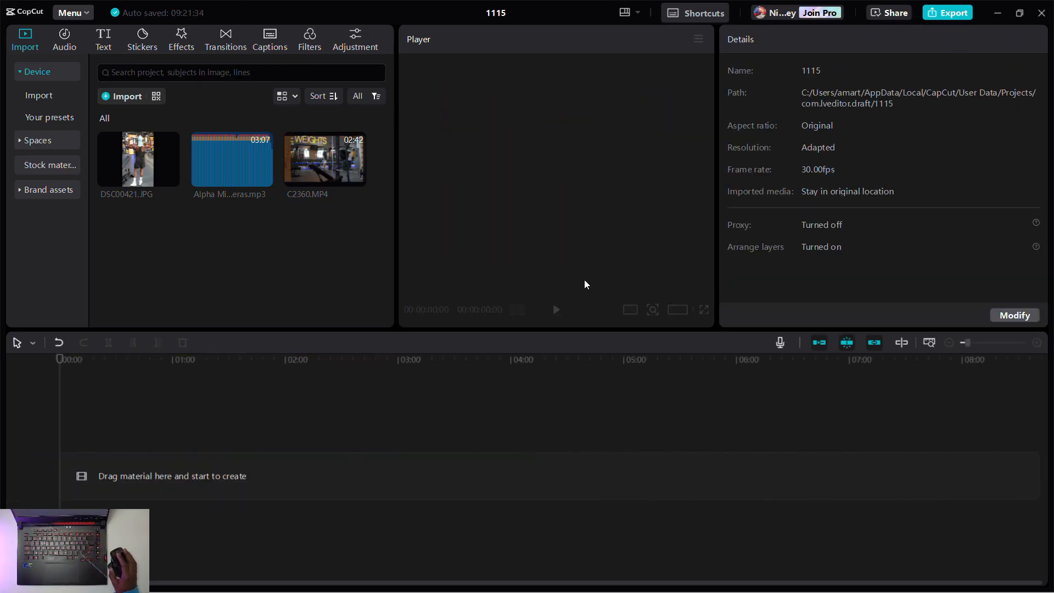
pyautogui.click(321, 160)
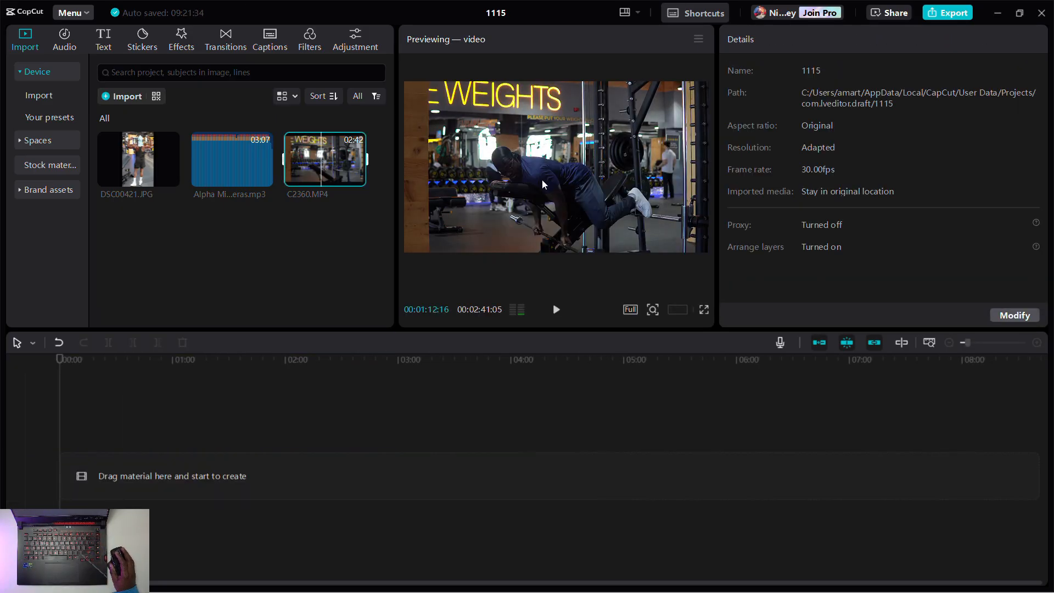
pyautogui.moveTo(326, 175)
# Review the still-frame export options for the current frame without exporting it.
pyautogui.click(699, 39)
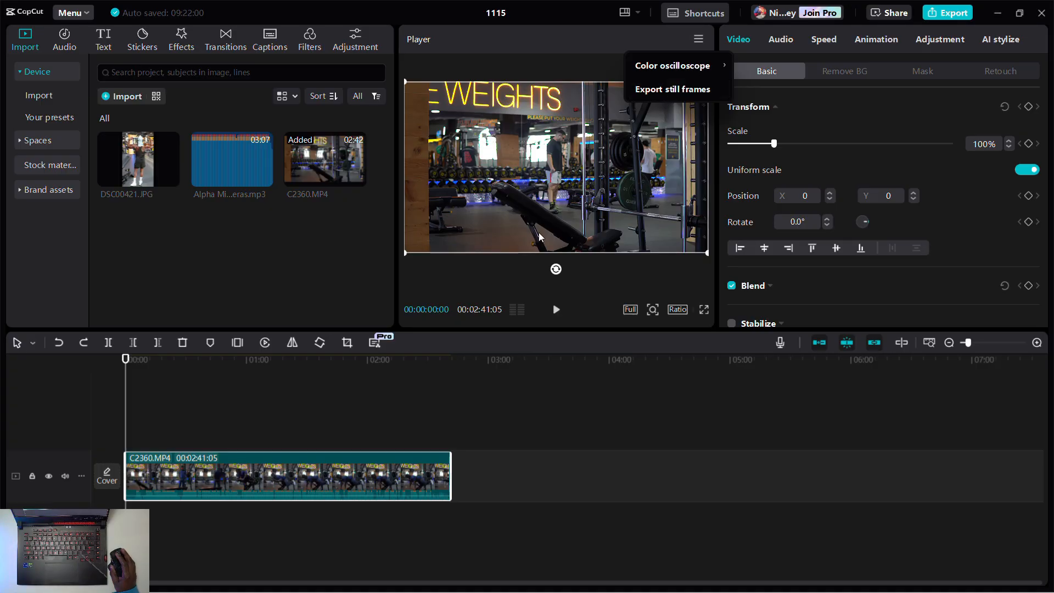
pyautogui.click(673, 86)
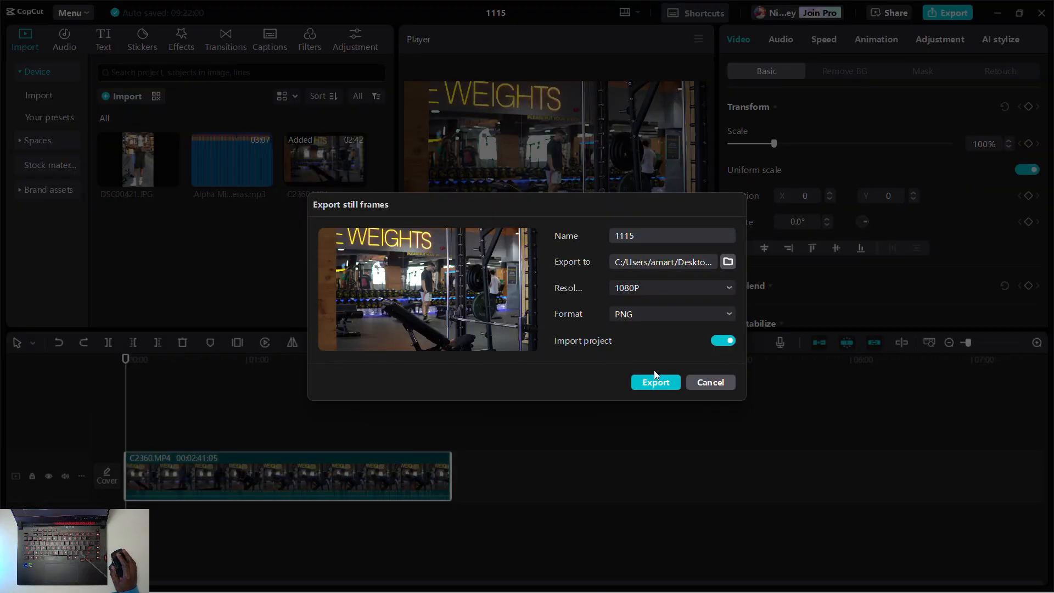
pyautogui.click(710, 383)
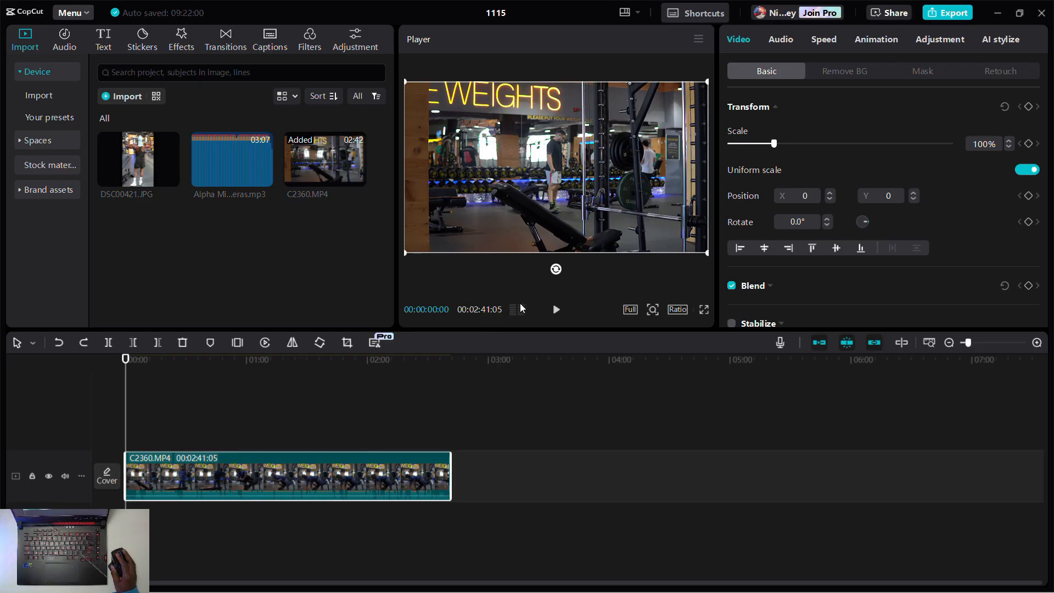
# Play the C2360.MP4 source clip from the media library in the player and pause it.
pyautogui.click(313, 164)
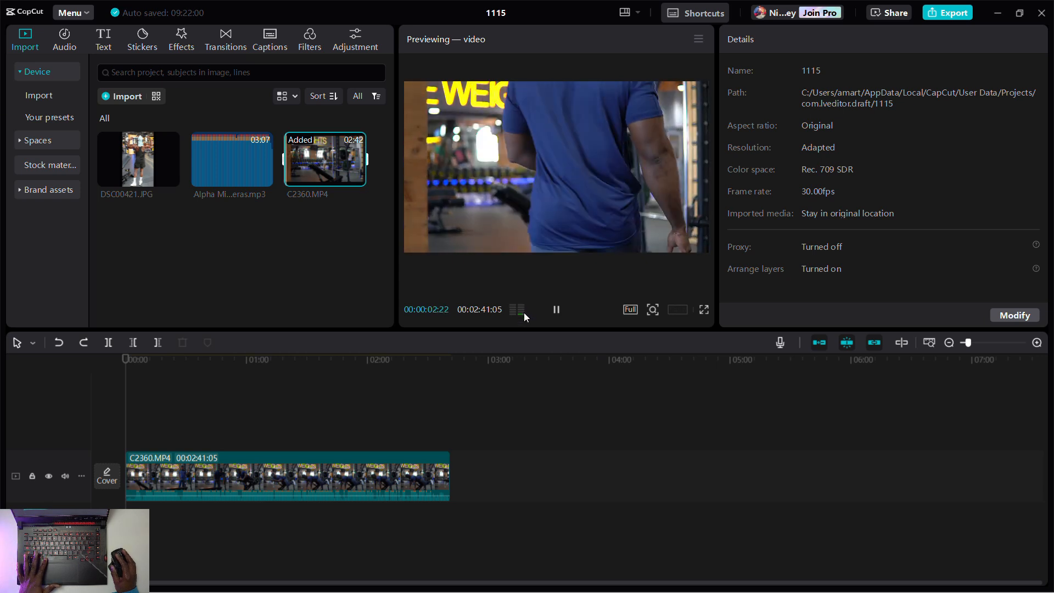
pyautogui.press('space')
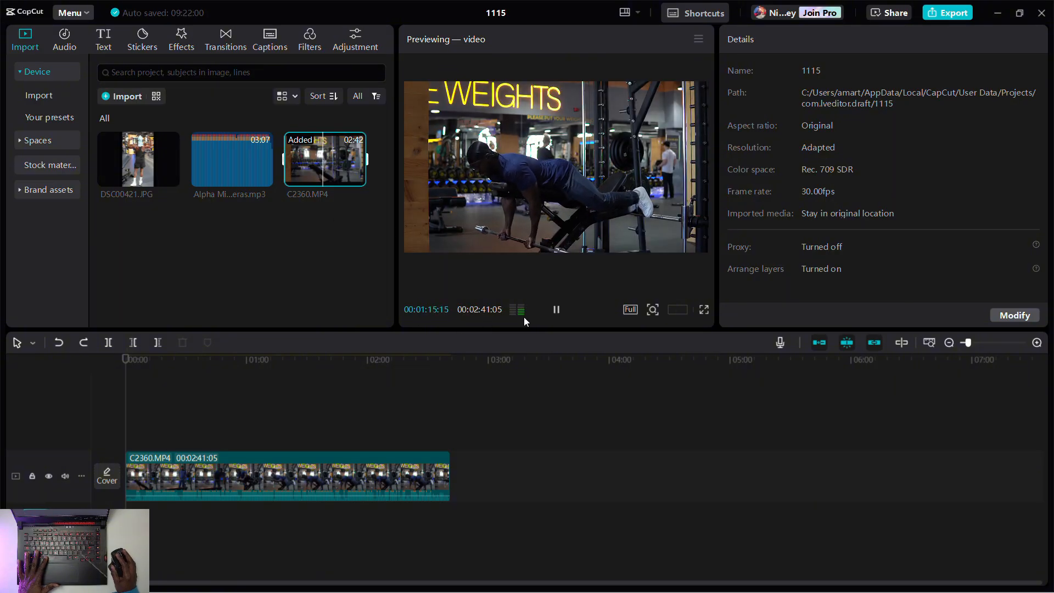
pyautogui.press('space')
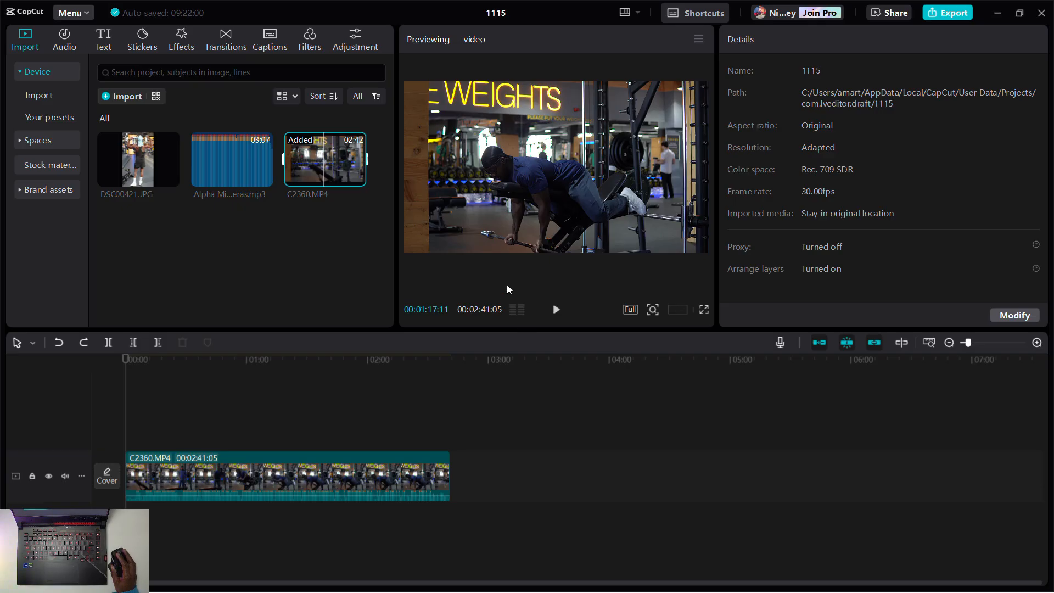
# Try the Low quality playback setting for the preview and restore Full quality.
pyautogui.click(632, 312)
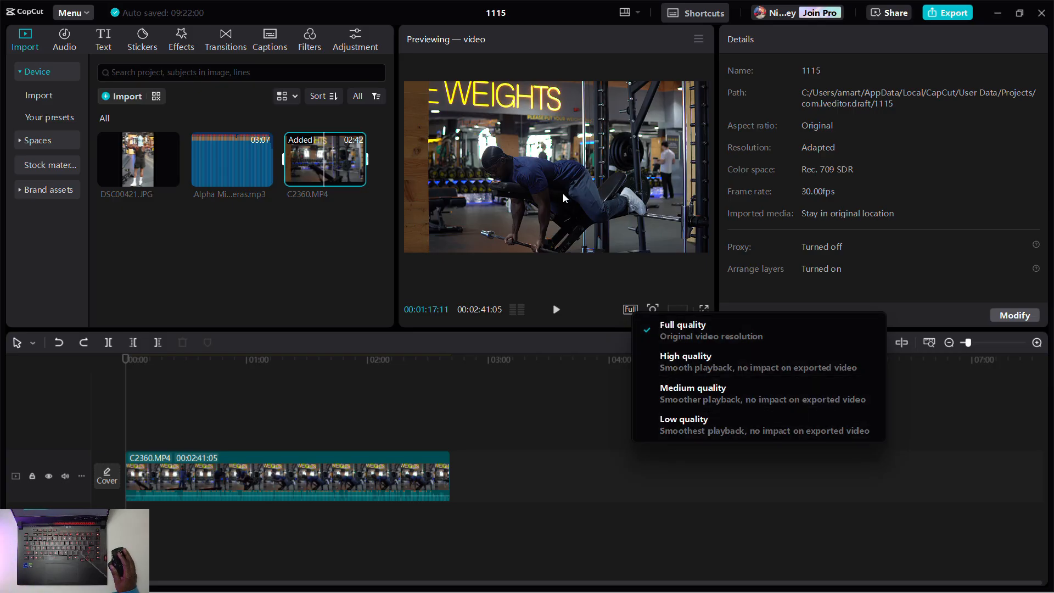
pyautogui.click(679, 431)
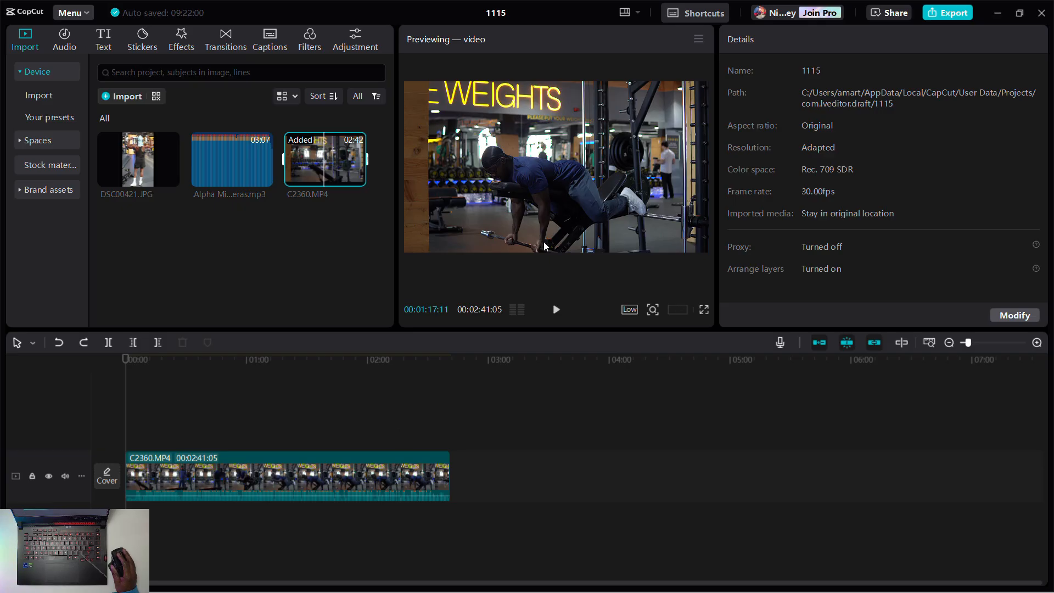
pyautogui.click(630, 309)
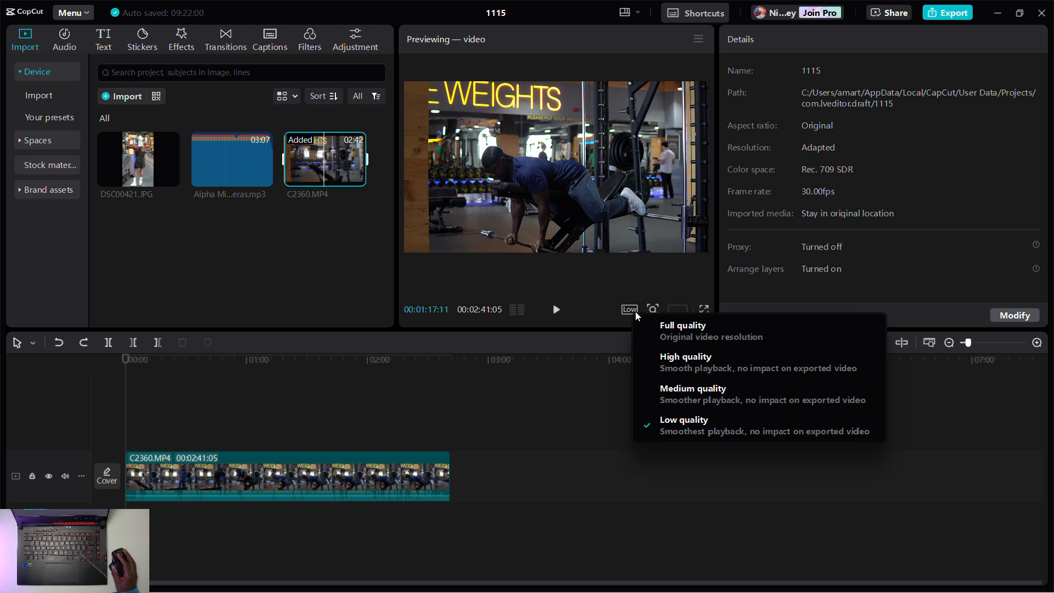
pyautogui.click(665, 326)
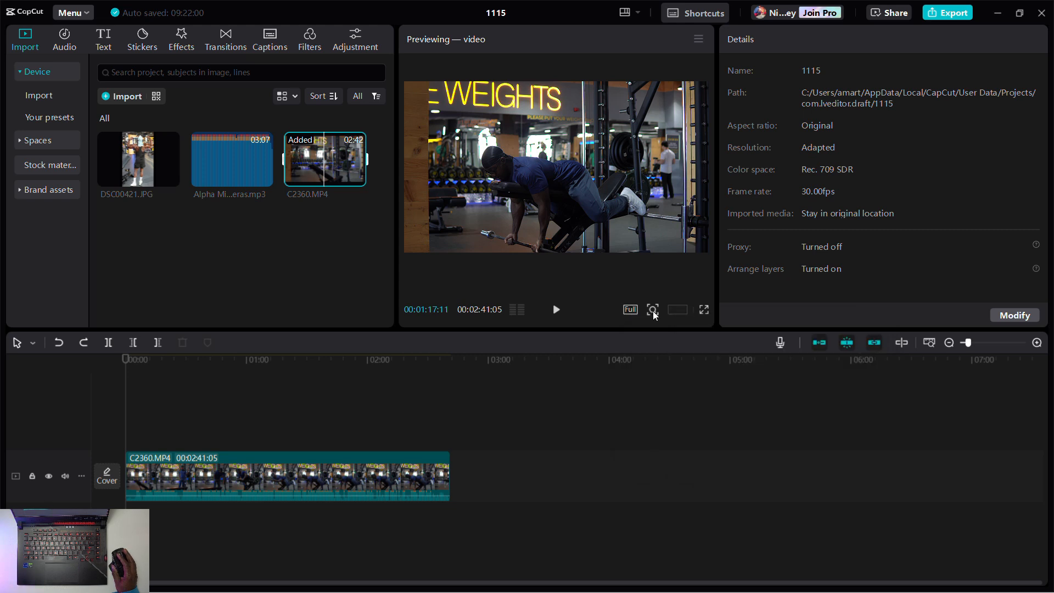
# Zoom in on the preview picture and return it to its fitted size.
pyautogui.click(652, 309)
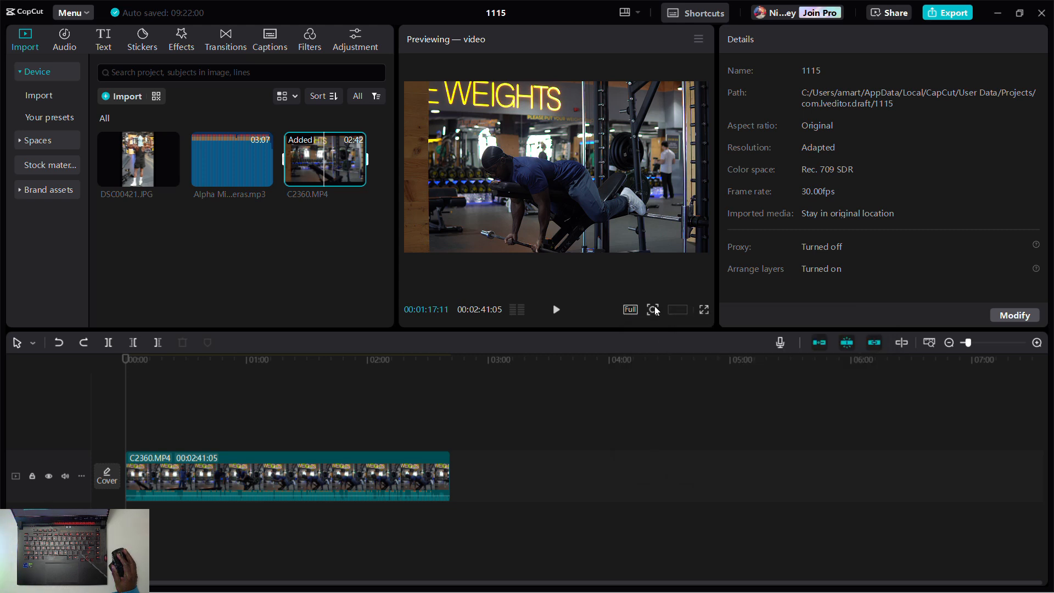
pyautogui.click(653, 332)
pyautogui.click(630, 340)
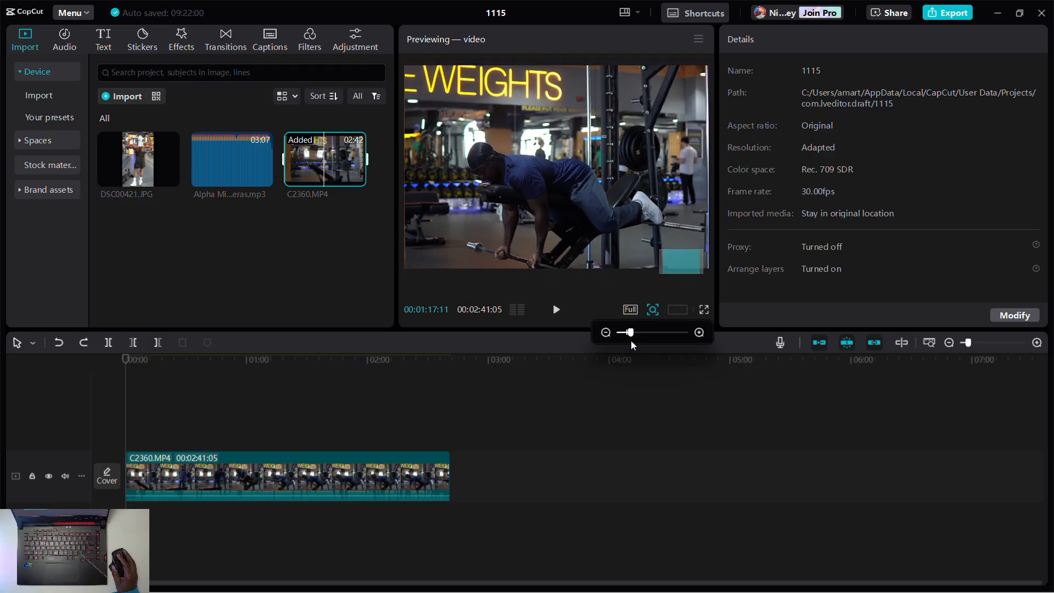
pyautogui.click(671, 288)
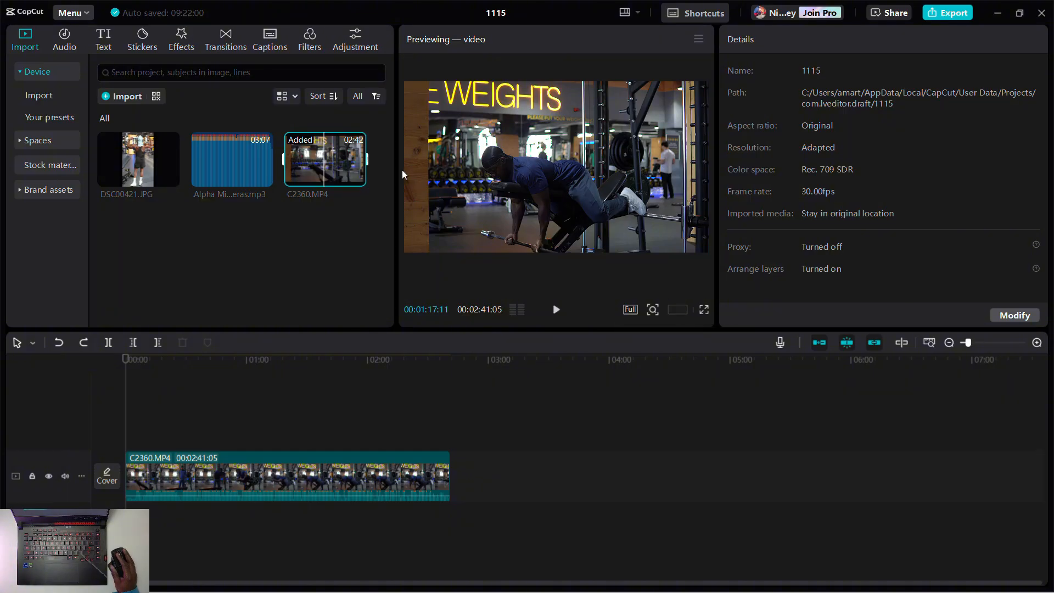
# Try the 16:9, 4:3 and 9:16 aspect ratios in turn on the project with the timeline clip selected.
pyautogui.click(286, 475)
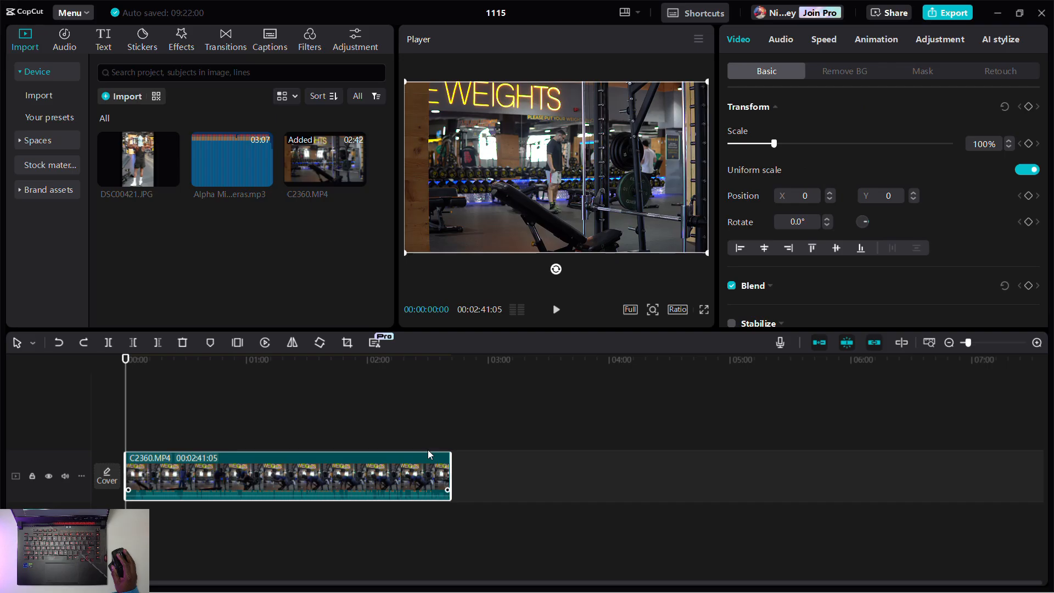
pyautogui.click(677, 309)
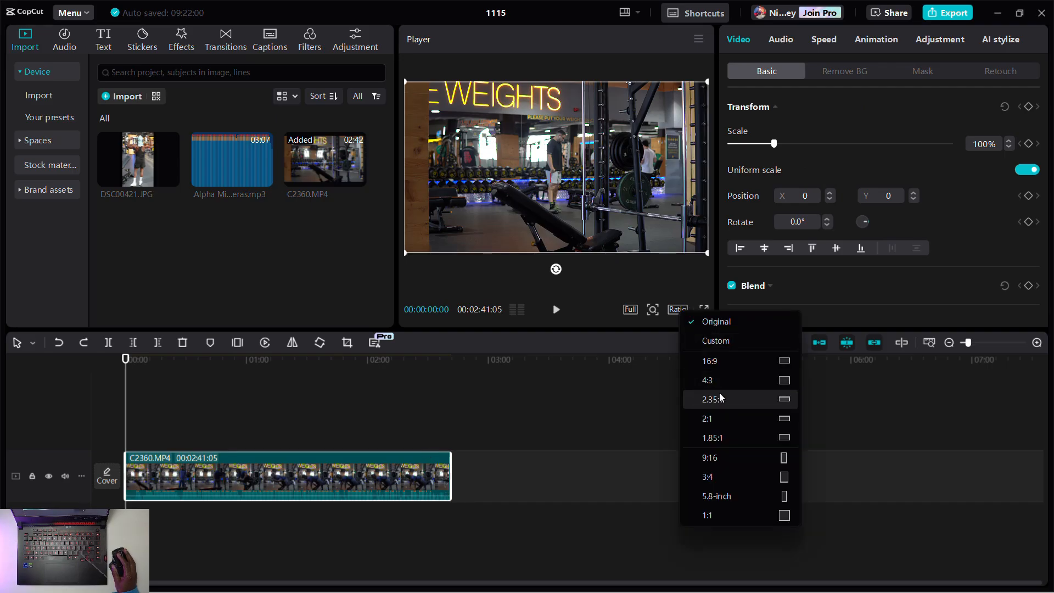
pyautogui.click(740, 360)
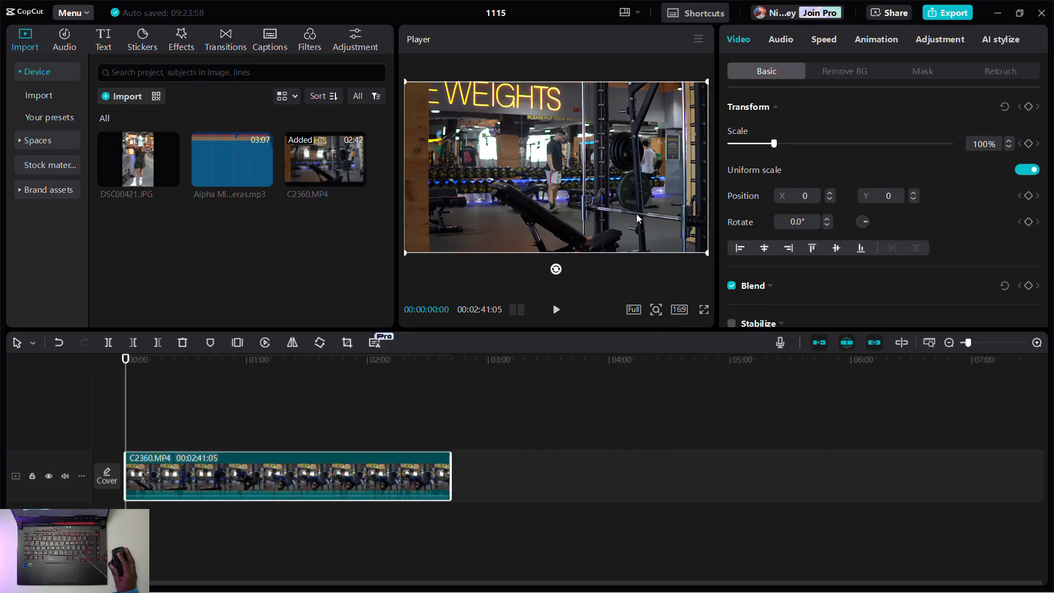
pyautogui.click(684, 311)
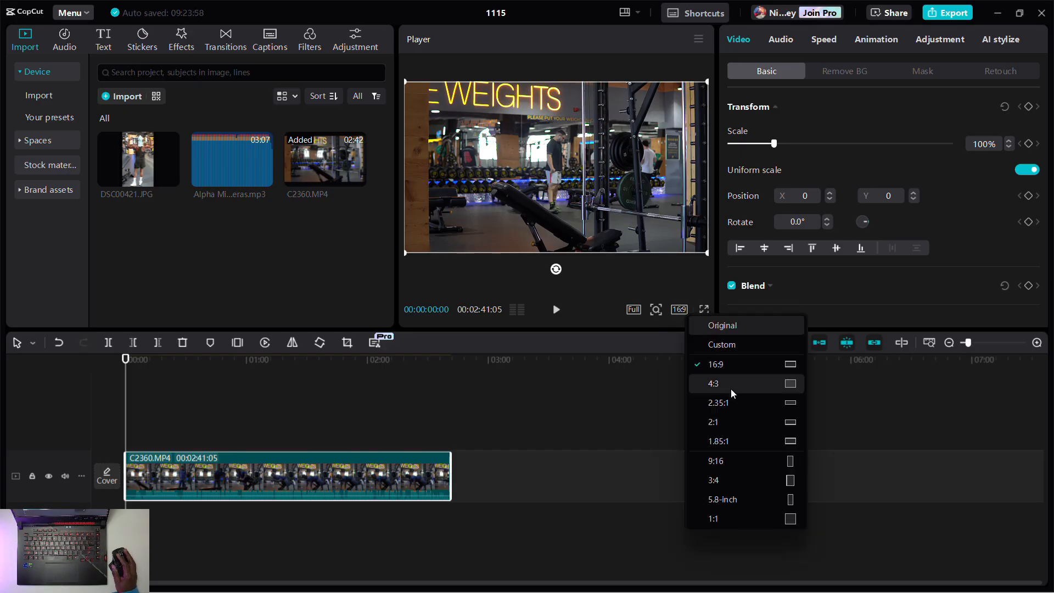
pyautogui.click(720, 388)
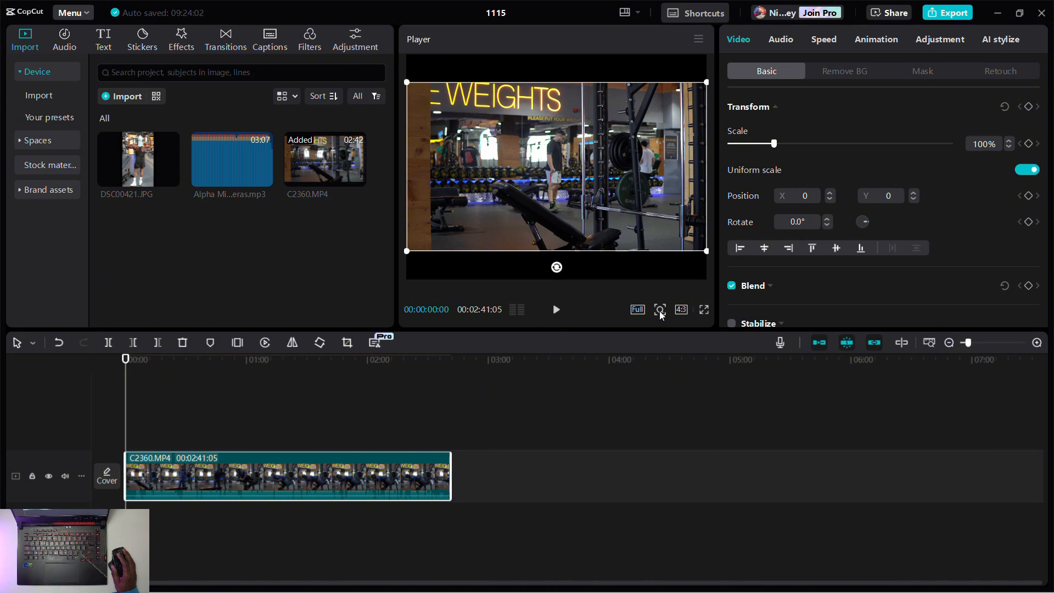
pyautogui.click(683, 311)
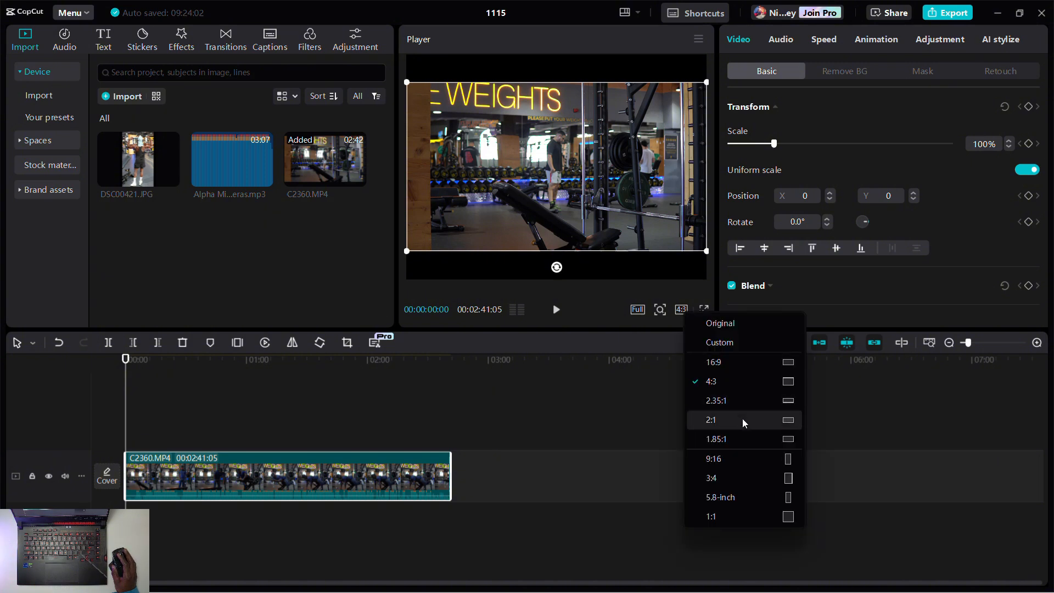
pyautogui.click(749, 458)
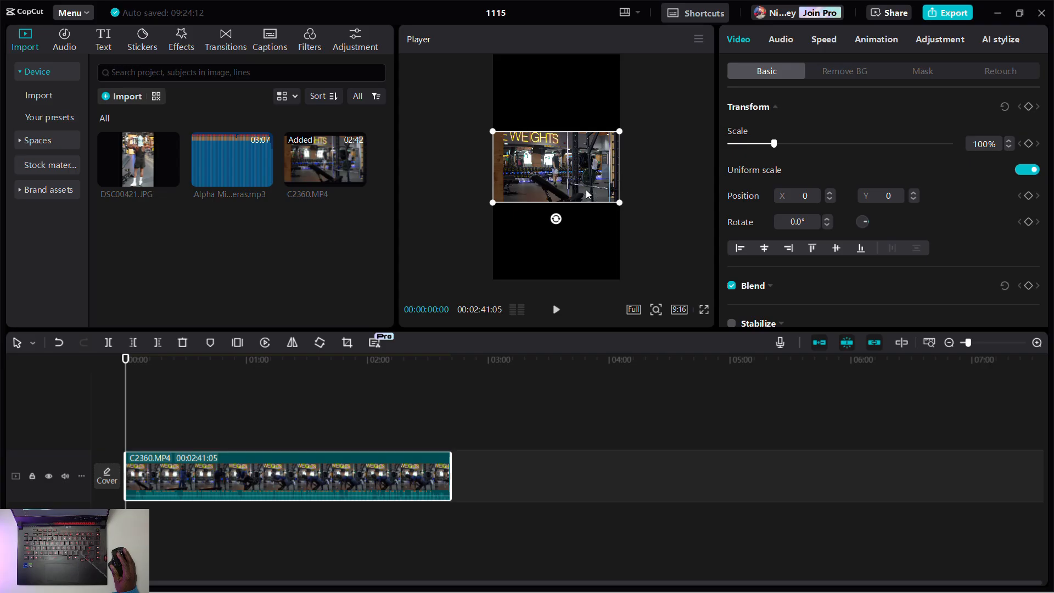
# Try enlarging the clip inside the vertical frame and return the project to the Original aspect ratio.
pyautogui.moveTo(620, 202); pyautogui.dragTo(593, 252)
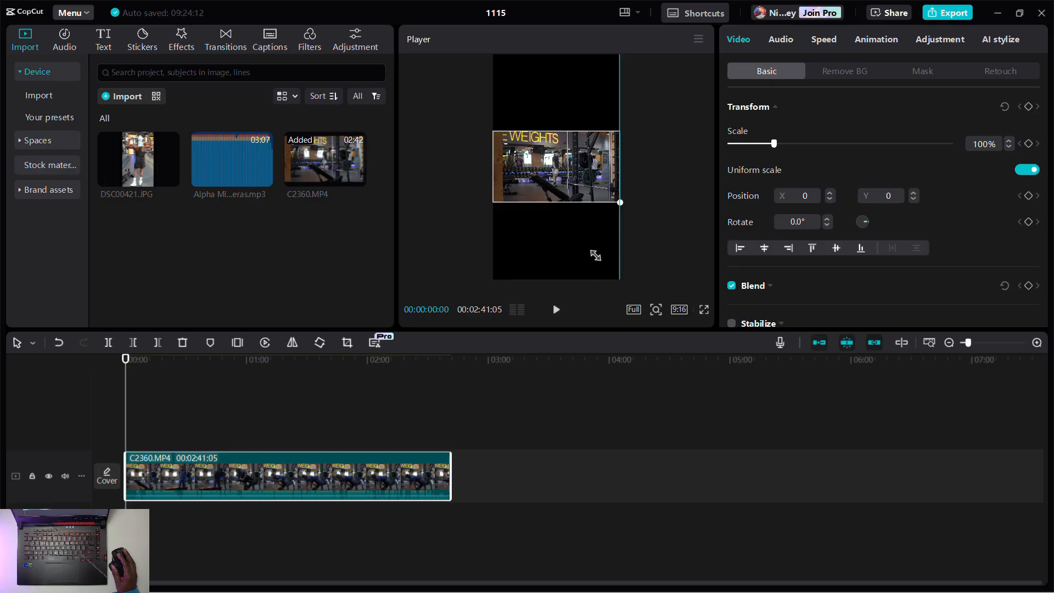
pyautogui.click(678, 309)
pyautogui.click(701, 323)
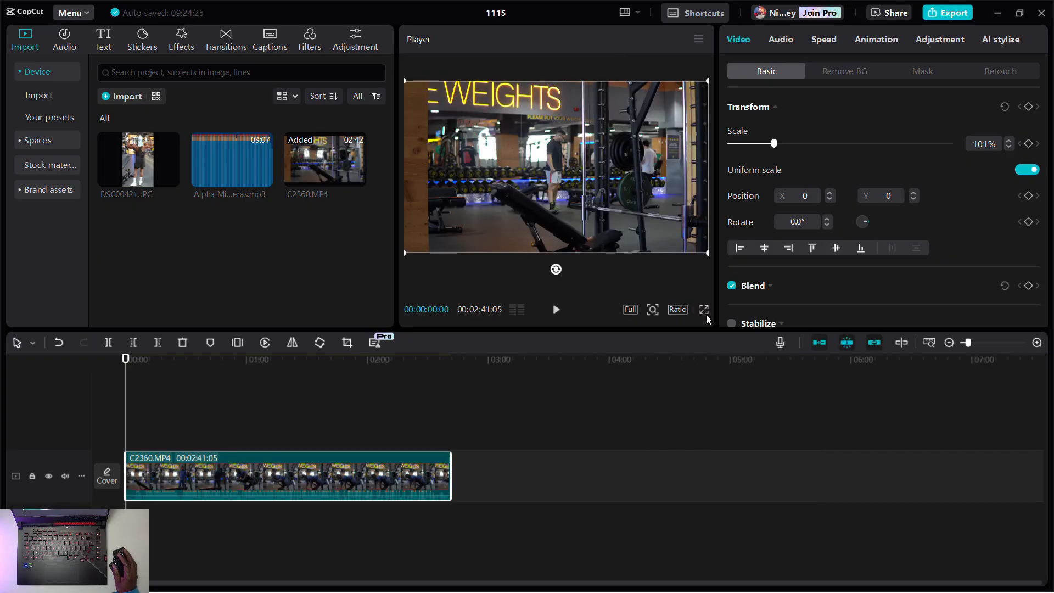
# View the project preview in full screen and return to the editing workspace.
pyautogui.click(704, 311)
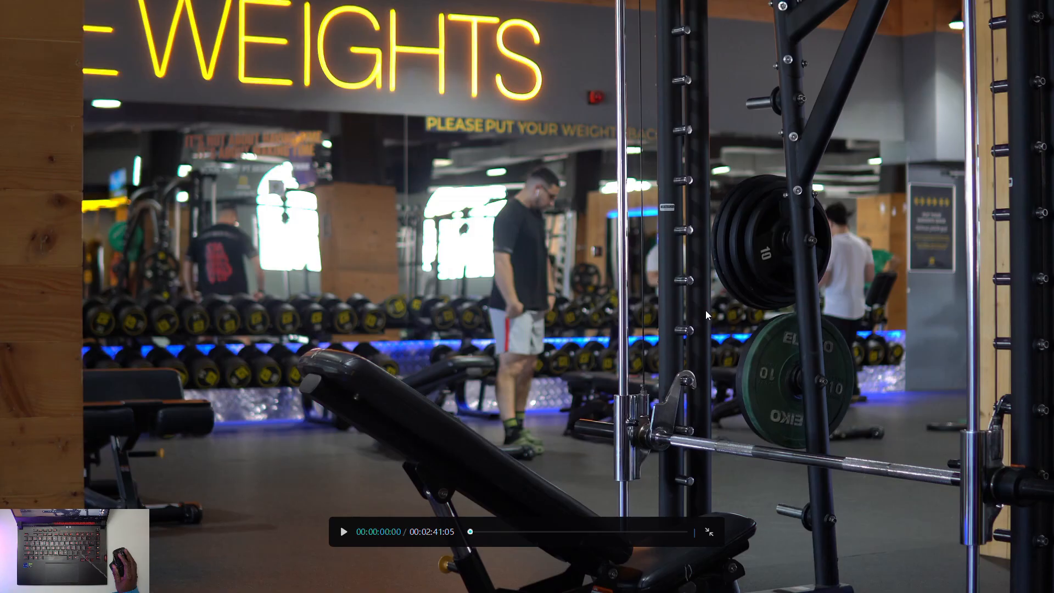
pyautogui.click(708, 531)
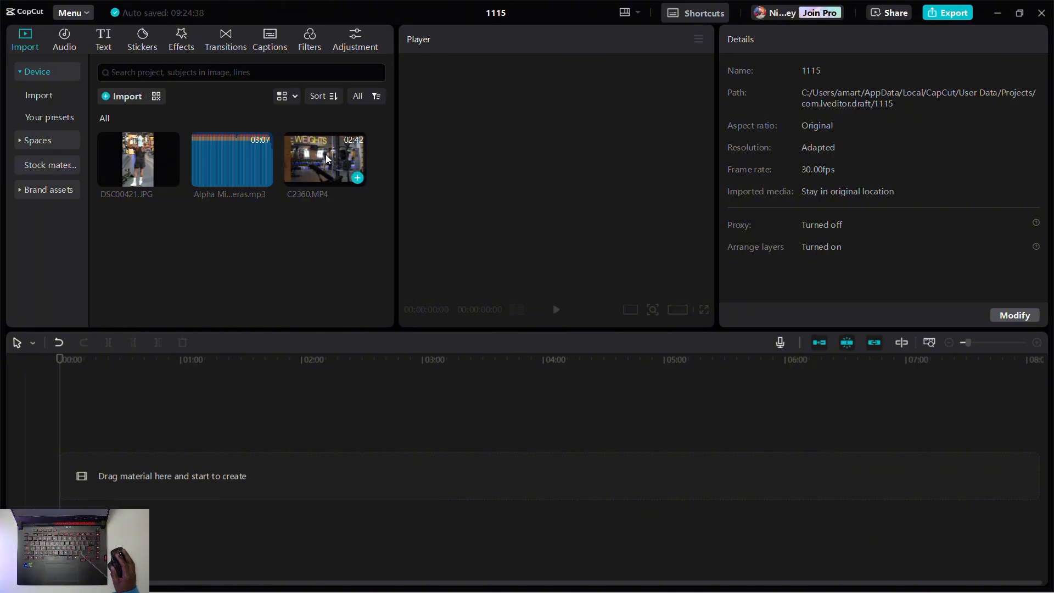
# Place the C2360.MP4 clip at the start of the empty timeline and set its scale to 101%.
pyautogui.moveTo(325, 158); pyautogui.dragTo(149, 462)
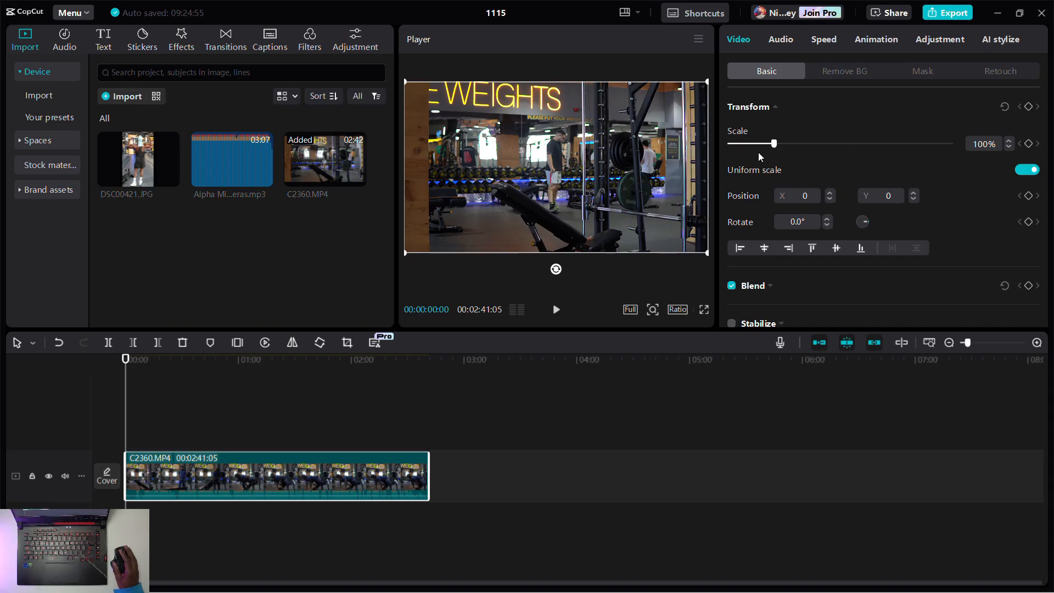
pyautogui.moveTo(775, 146)
pyautogui.mouseDown()
pyautogui.moveTo(882, 147)
pyautogui.moveTo(760, 155)
pyautogui.moveTo(775, 157)
pyautogui.mouseUp()
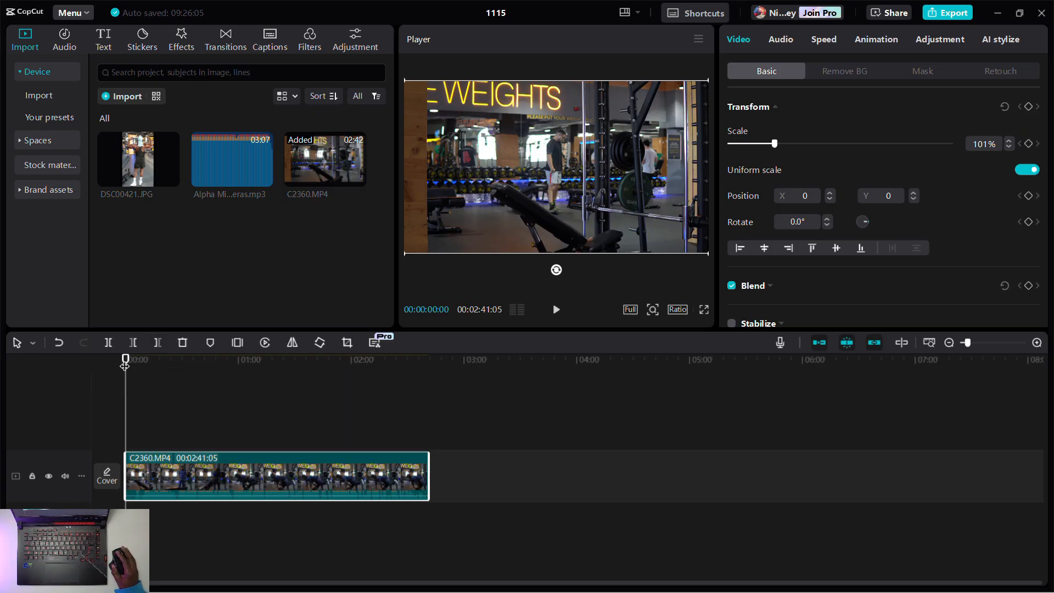
pyautogui.moveTo(126, 359); pyautogui.dragTo(53, 373)
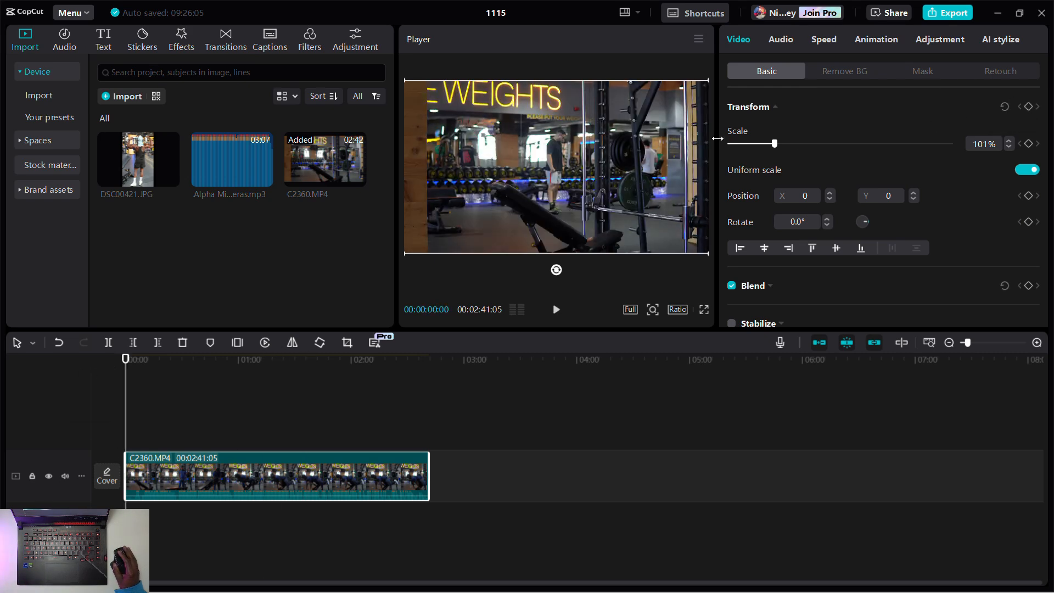
# Collapse the clip's Transform settings, examine the remaining basic video options down to Canvas, and expand Transform again.
pyautogui.click(776, 108)
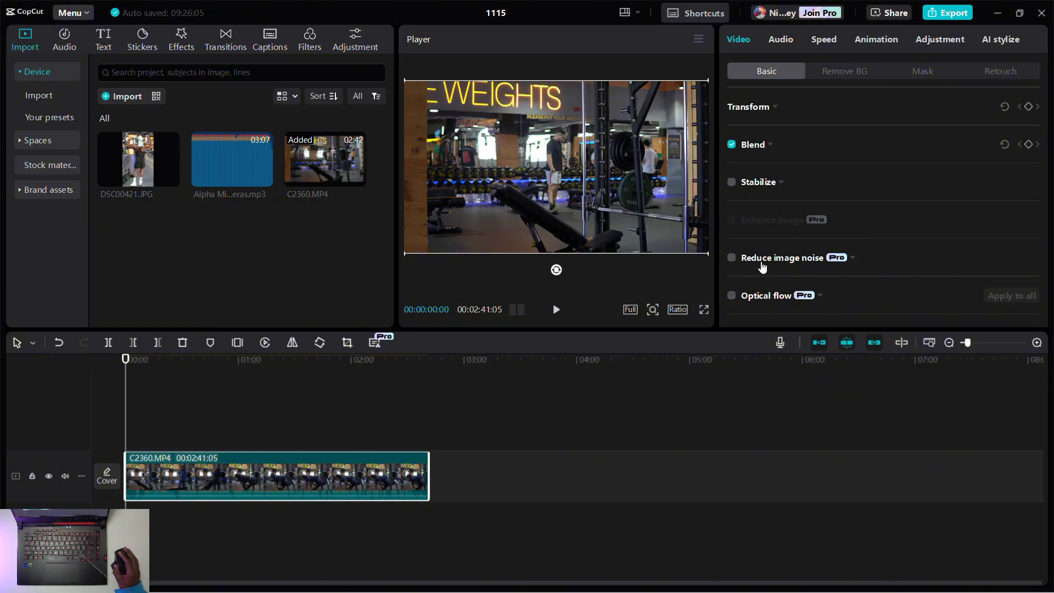
pyautogui.scroll(-5, 796, 146)
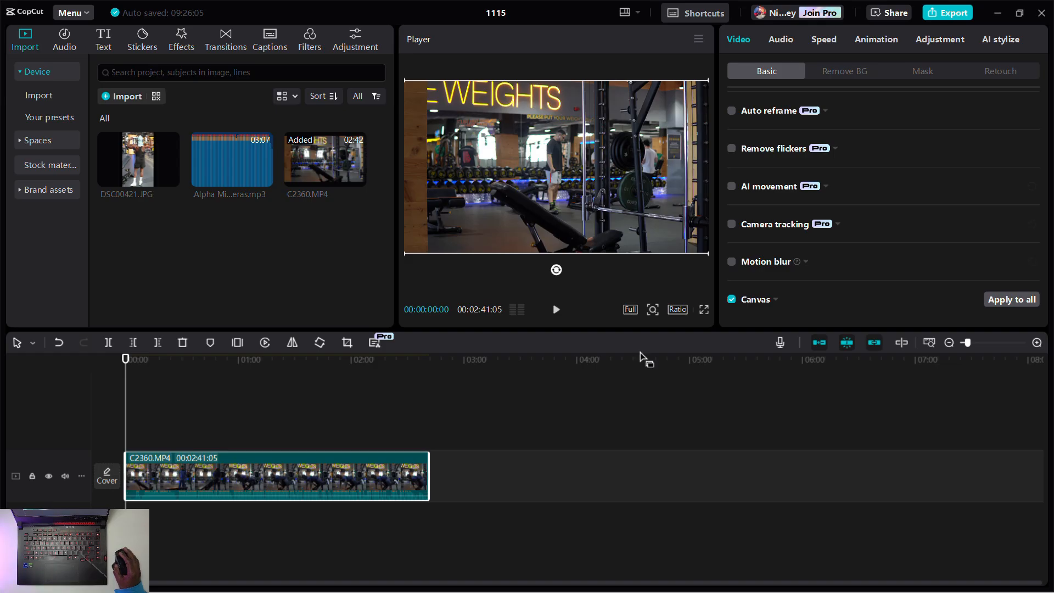
pyautogui.scroll(5, 848, 163)
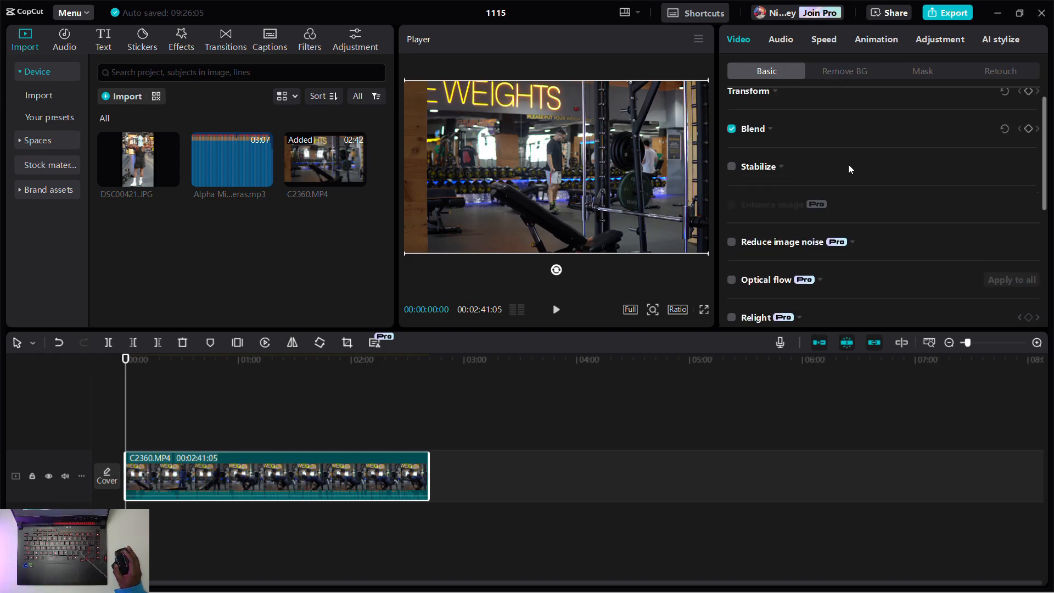
pyautogui.scroll(-1, 840, 162)
pyautogui.scroll(1, 838, 161)
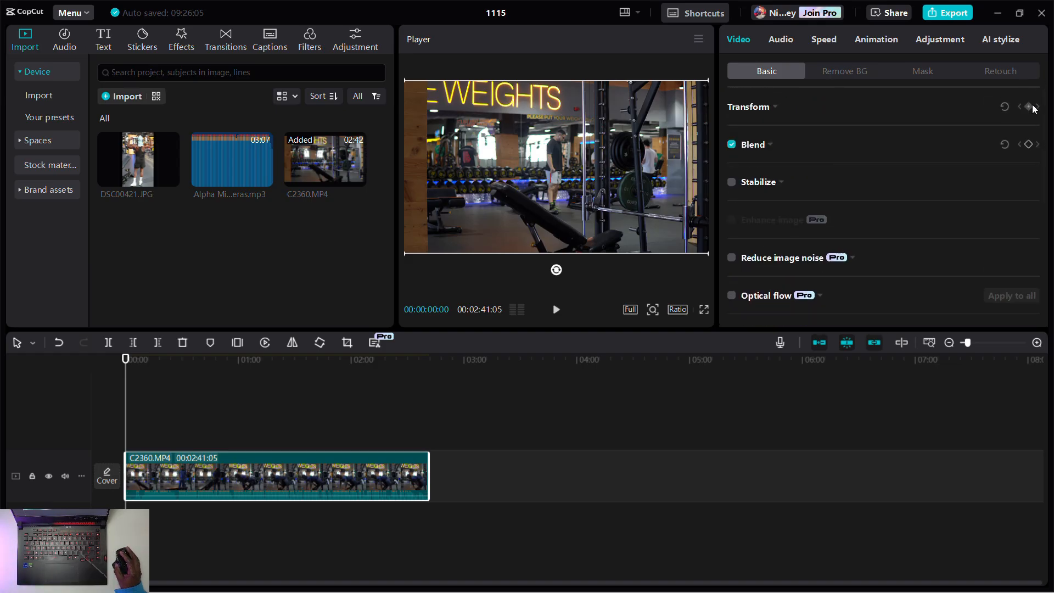
pyautogui.click(779, 108)
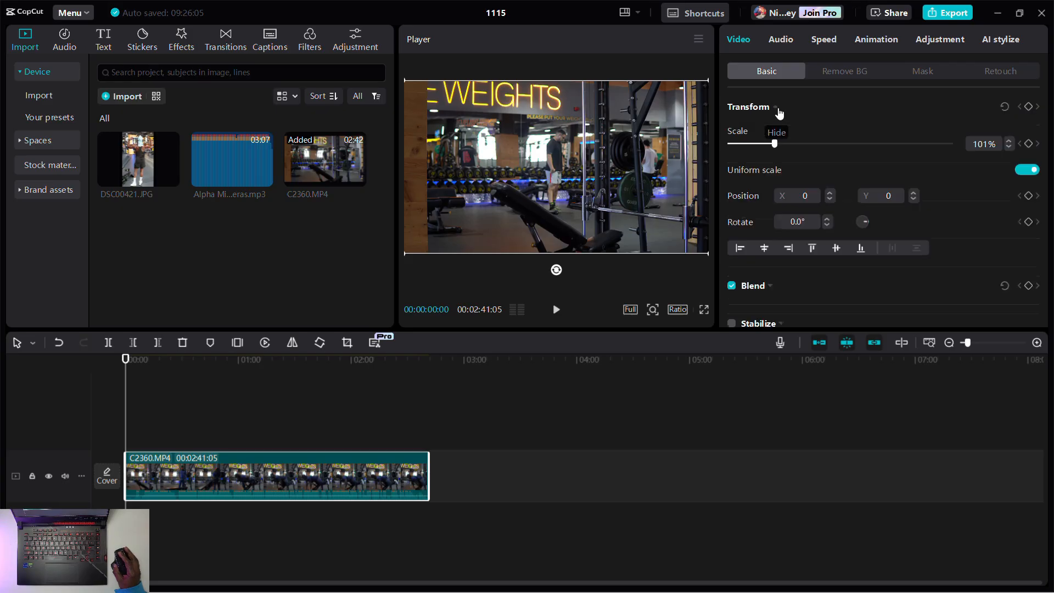
# Try keyframing the scale alone, and add keyframes for all of the clip's Transform properties at the timeline's start.
pyautogui.click(1030, 106)
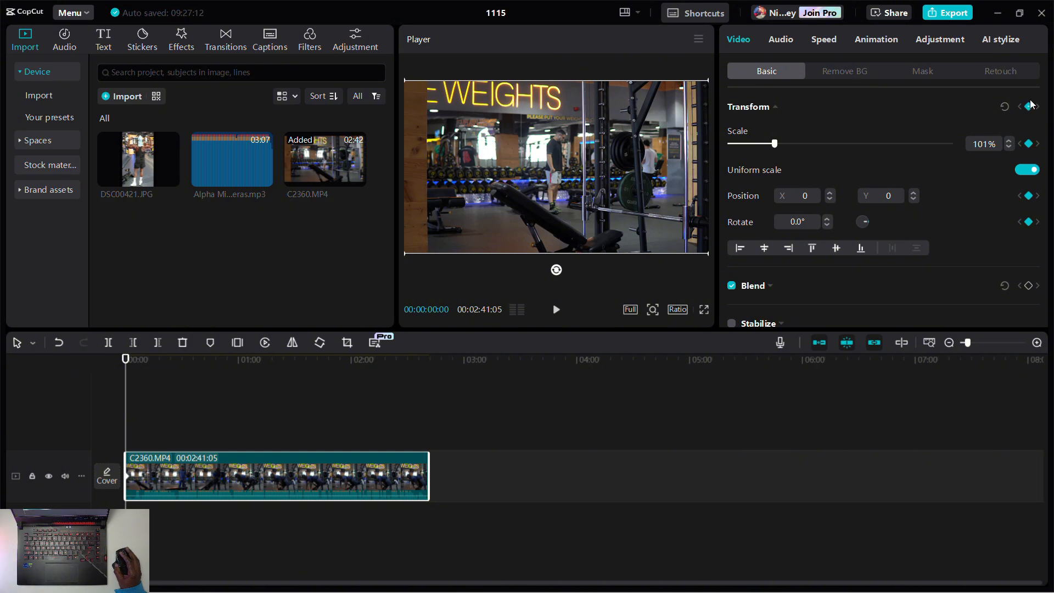
pyautogui.click(1031, 106)
pyautogui.click(1029, 143)
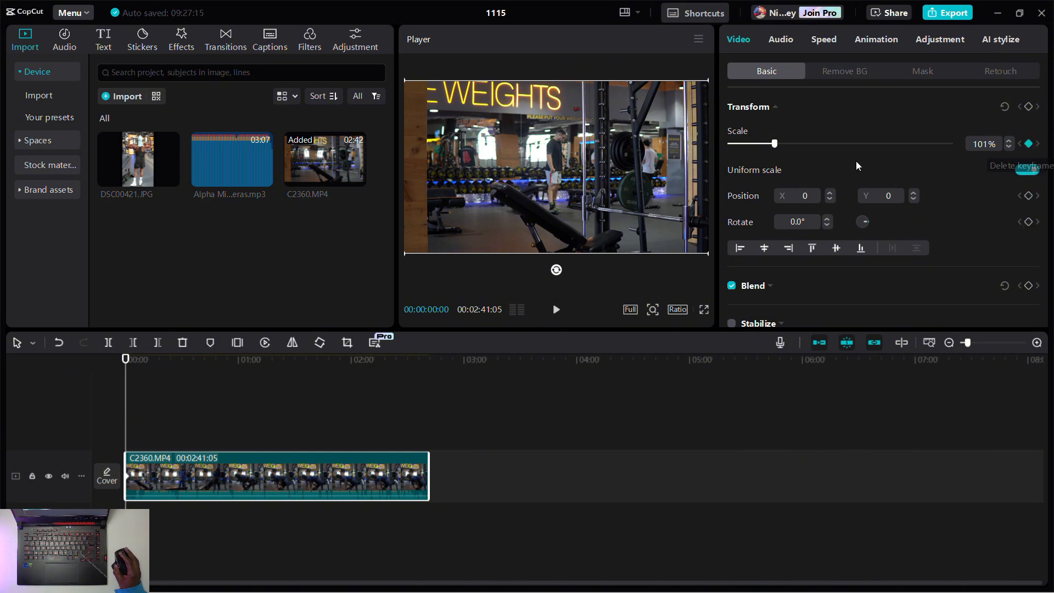
pyautogui.click(1028, 106)
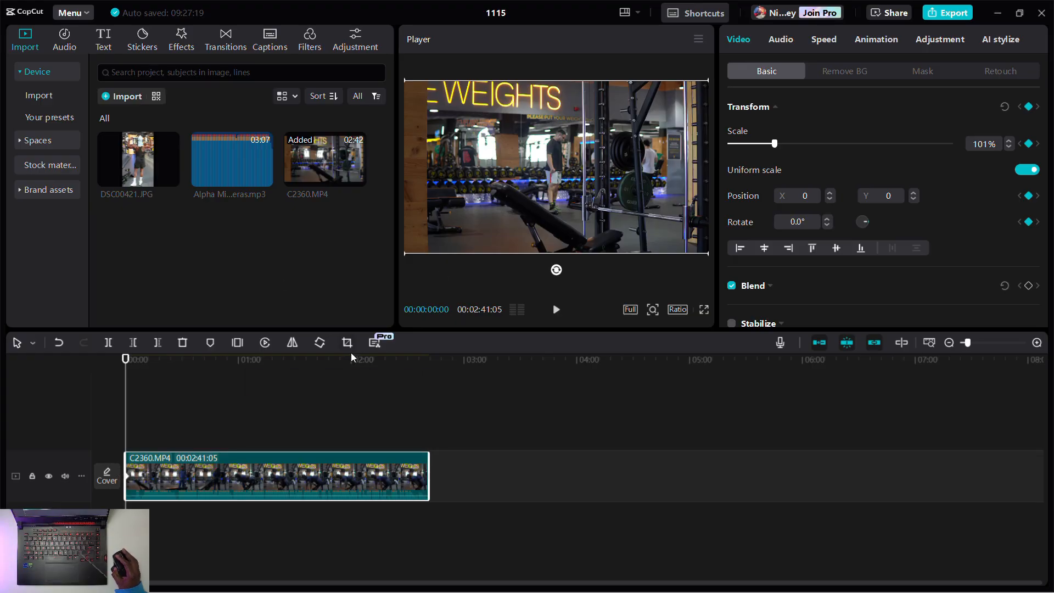
# Set the clip's scale to 298% at 00:00:58:14 and play the resulting zoom from the start of the timeline.
pyautogui.click(236, 362)
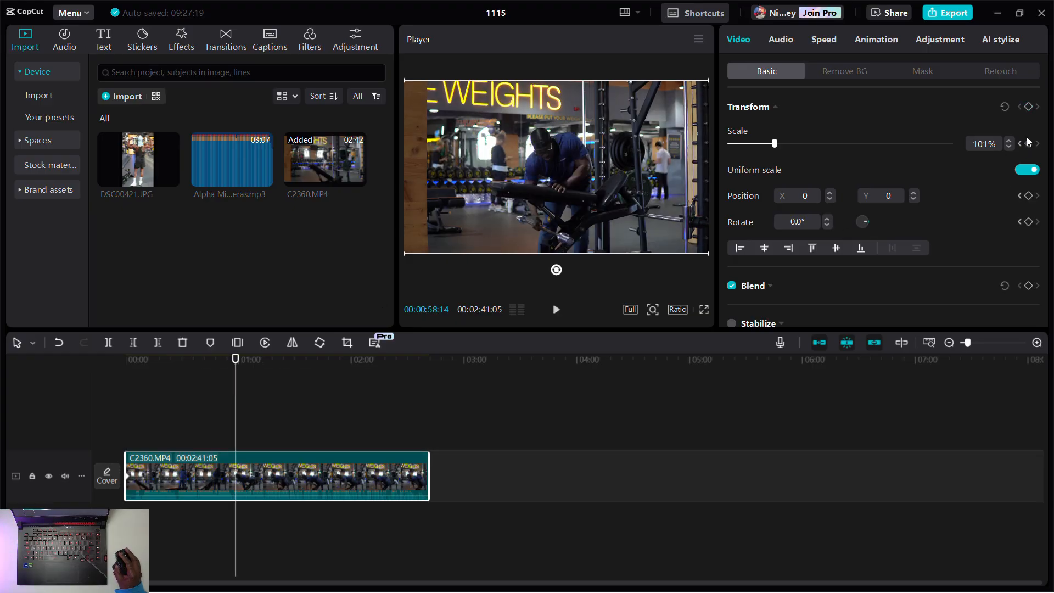
pyautogui.moveTo(773, 142); pyautogui.dragTo(862, 146)
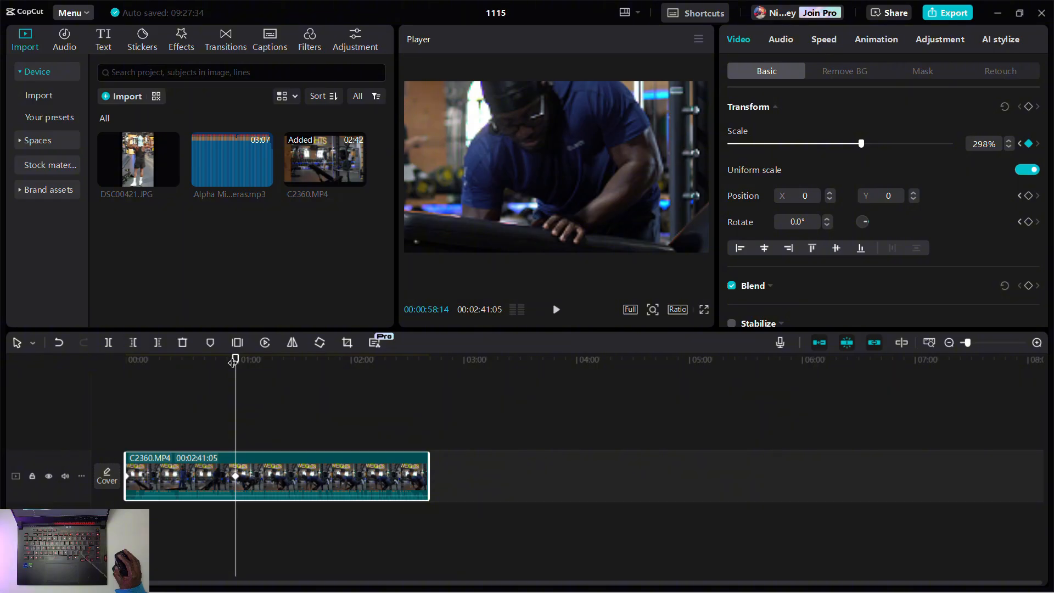
pyautogui.moveTo(235, 359); pyautogui.dragTo(93, 382)
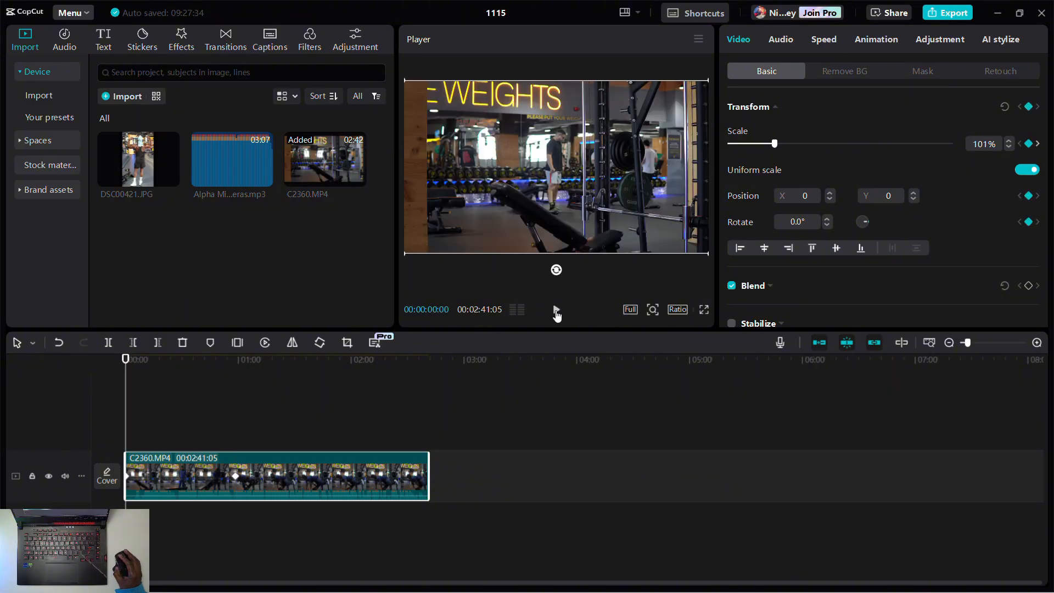
pyautogui.click(554, 310)
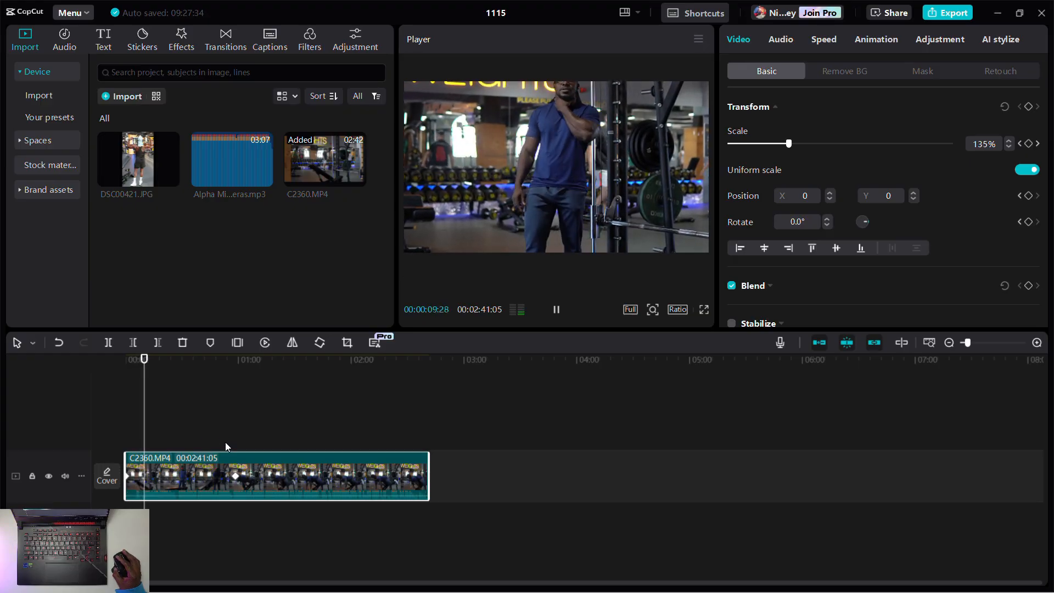
# Move the second scale keyframe progressively closer to the clip's start, playing the zoom from the beginning after each move.
pyautogui.click(236, 478)
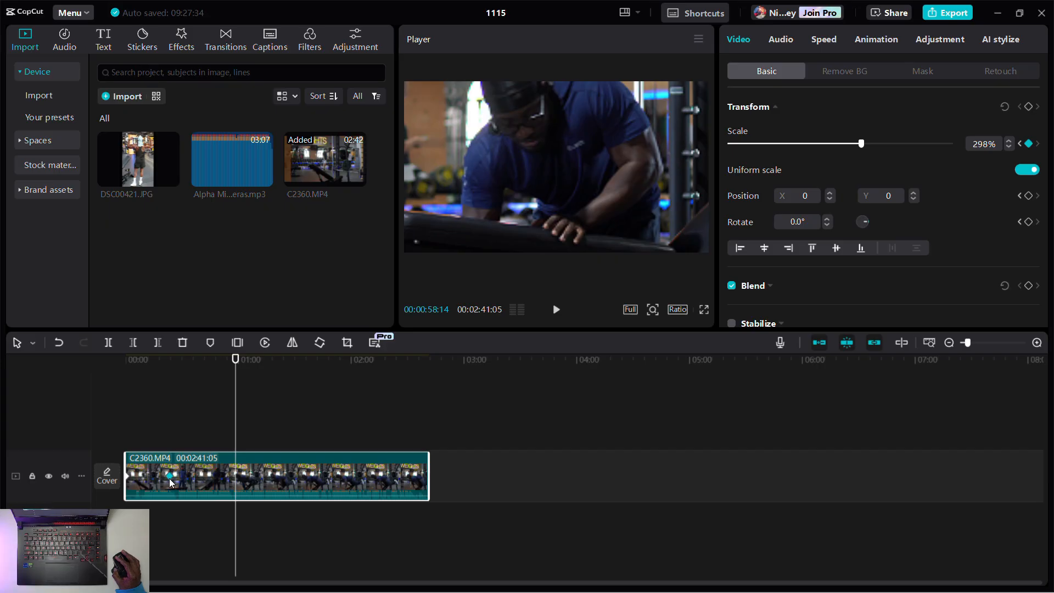
pyautogui.click(130, 363)
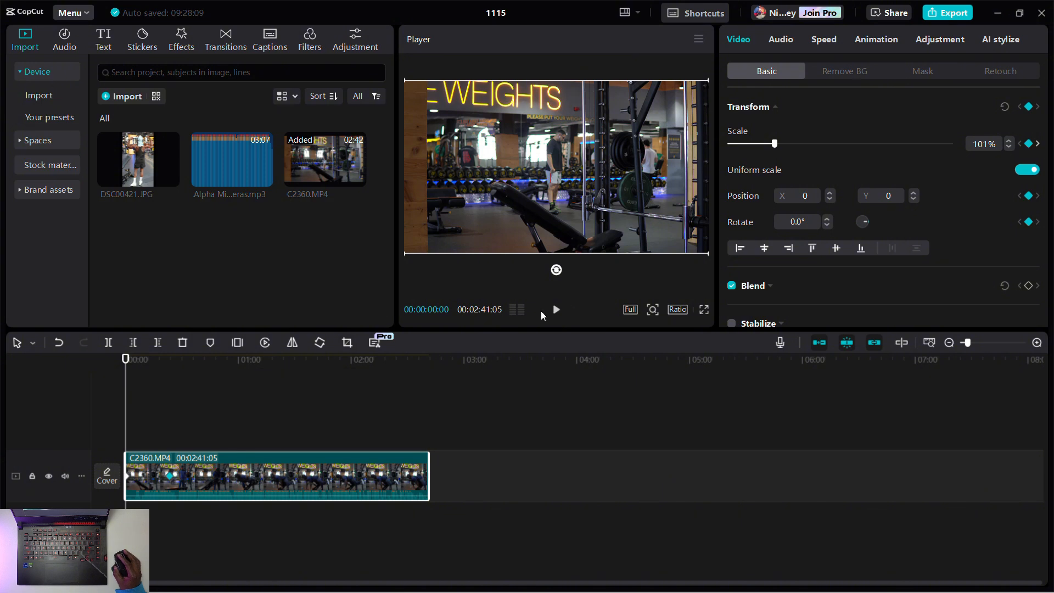
pyautogui.click(555, 311)
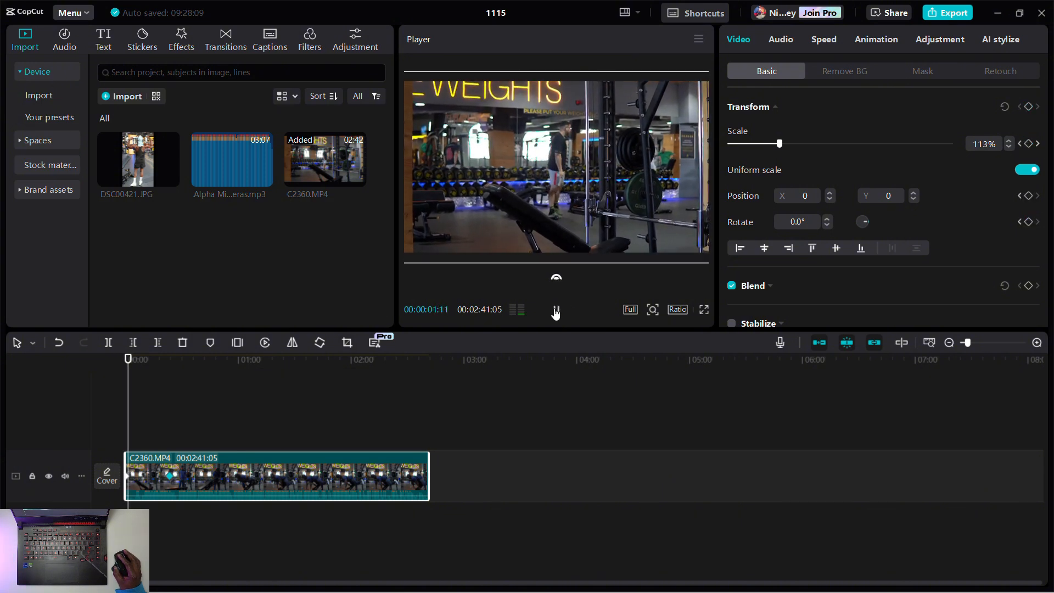
pyautogui.click(557, 312)
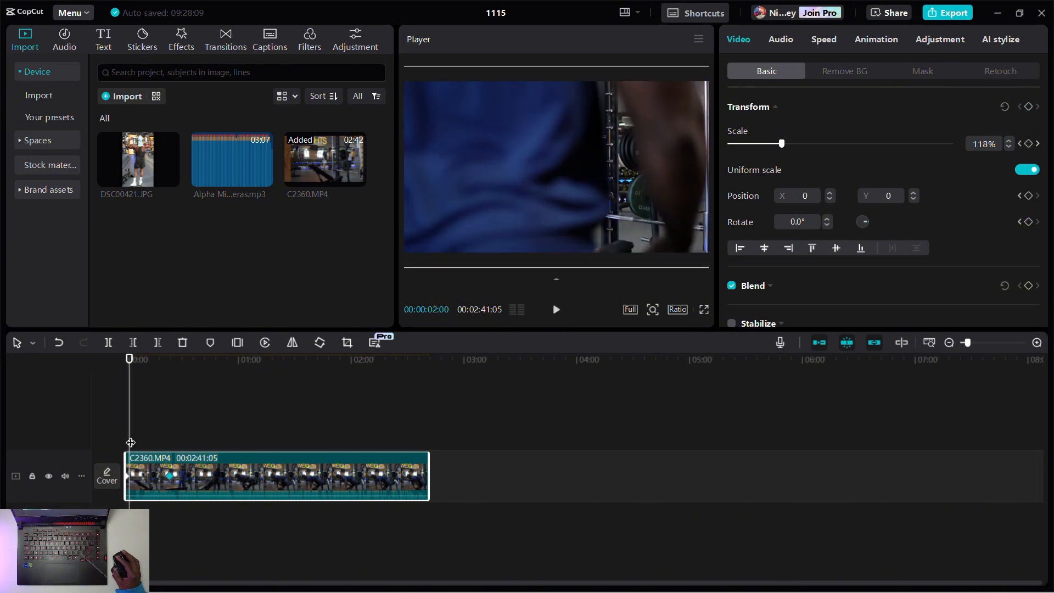
pyautogui.click(170, 476)
pyautogui.click(125, 363)
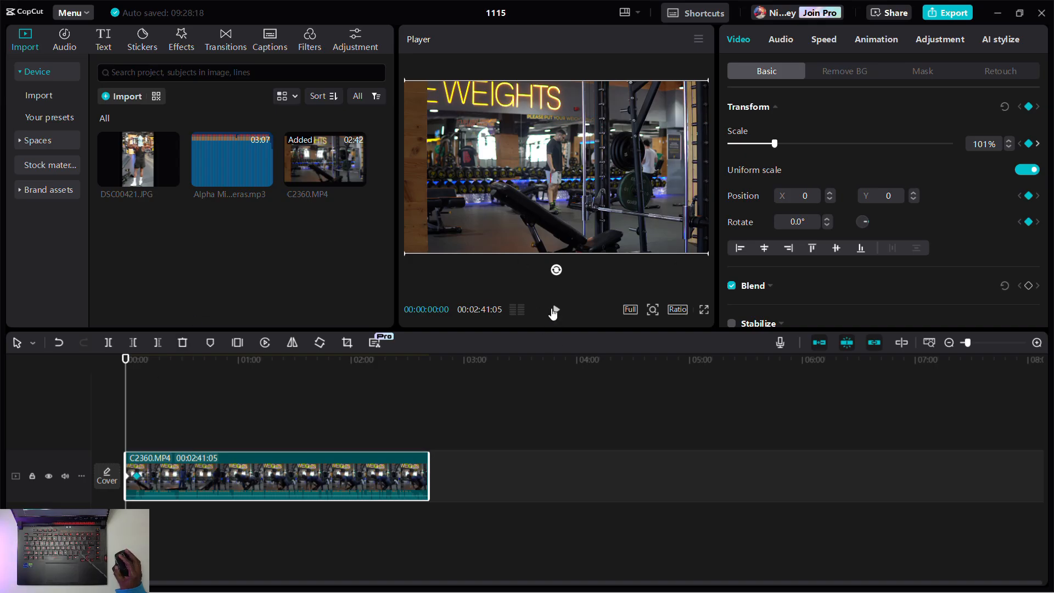
pyautogui.click(555, 311)
pyautogui.click(553, 312)
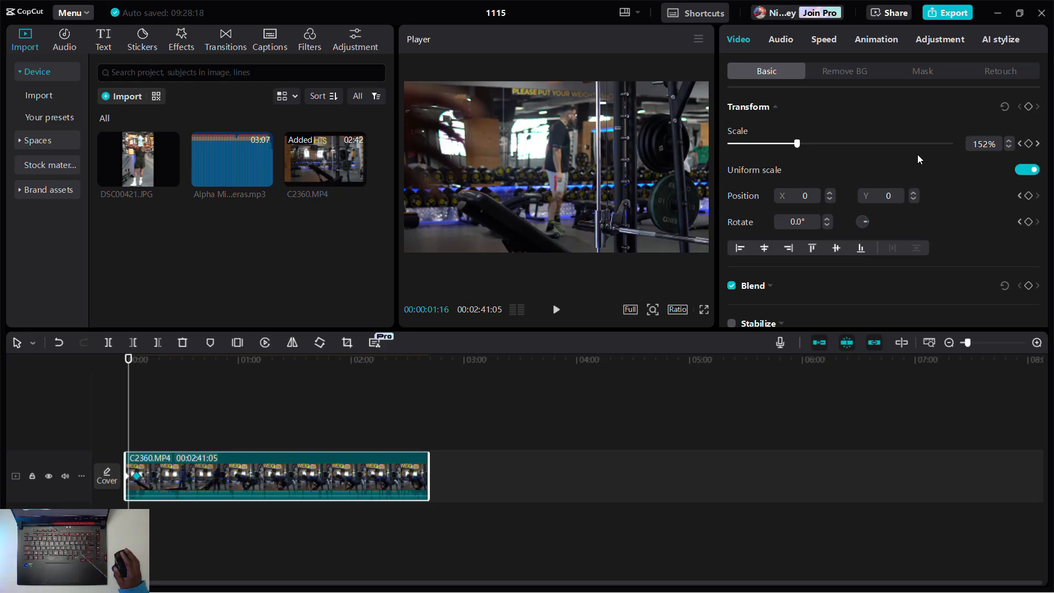
# Undo the clip's keyframe animation.
pyautogui.hotkey('ctrl', 'z')
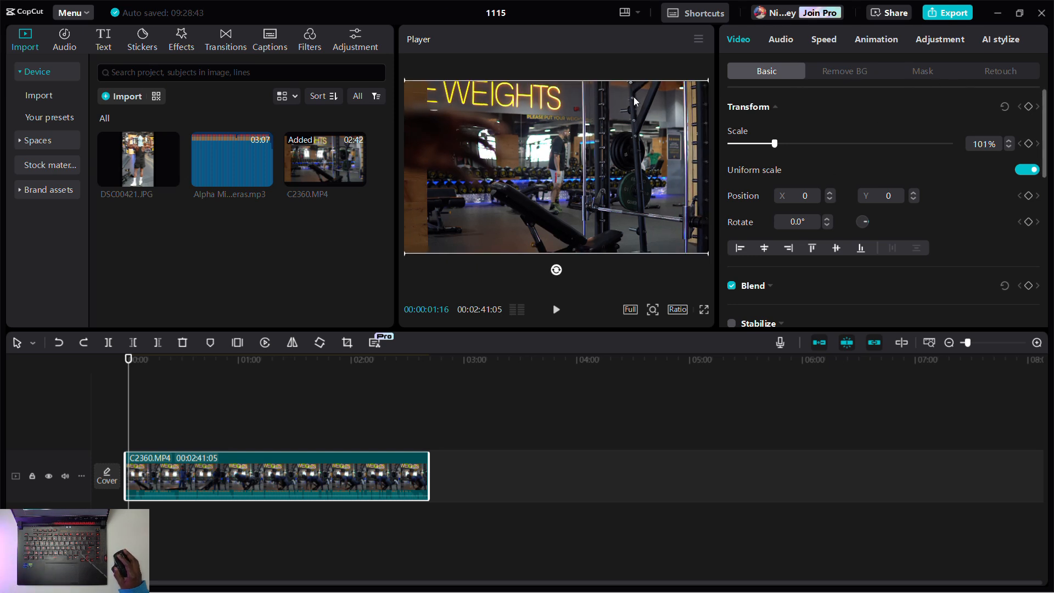
# Collapse the Transform settings and examine the clip's Blend modes and opacity, leaving the Blend settings collapsed.
pyautogui.click(774, 107)
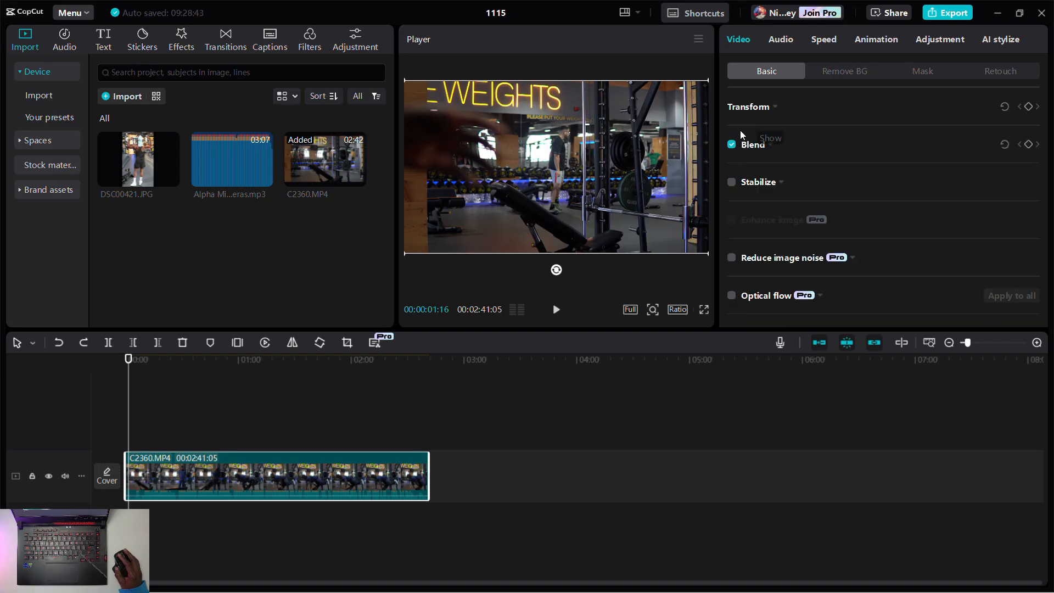
pyautogui.click(773, 147)
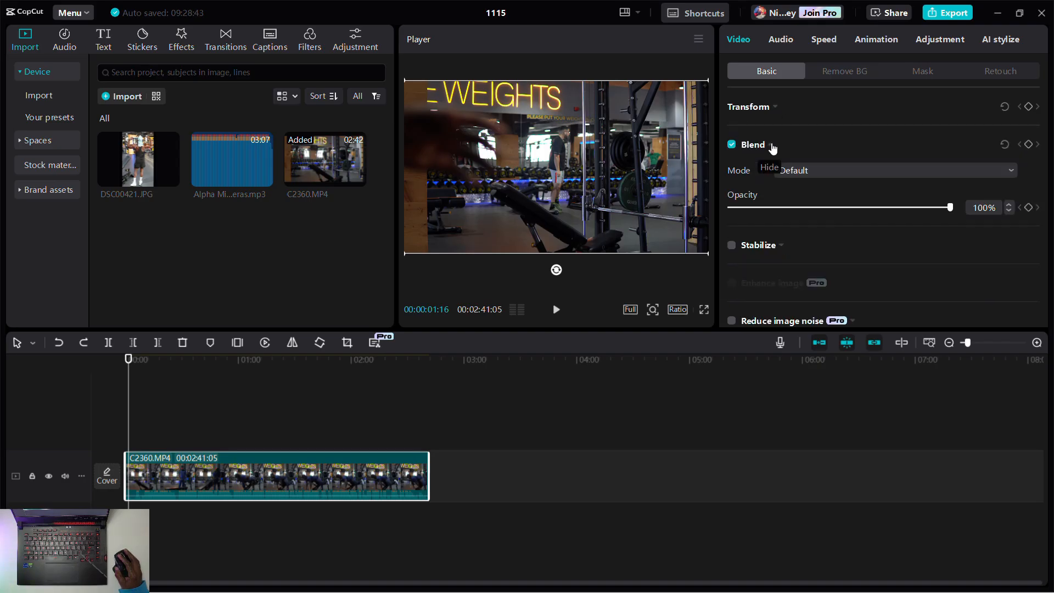
pyautogui.click(831, 168)
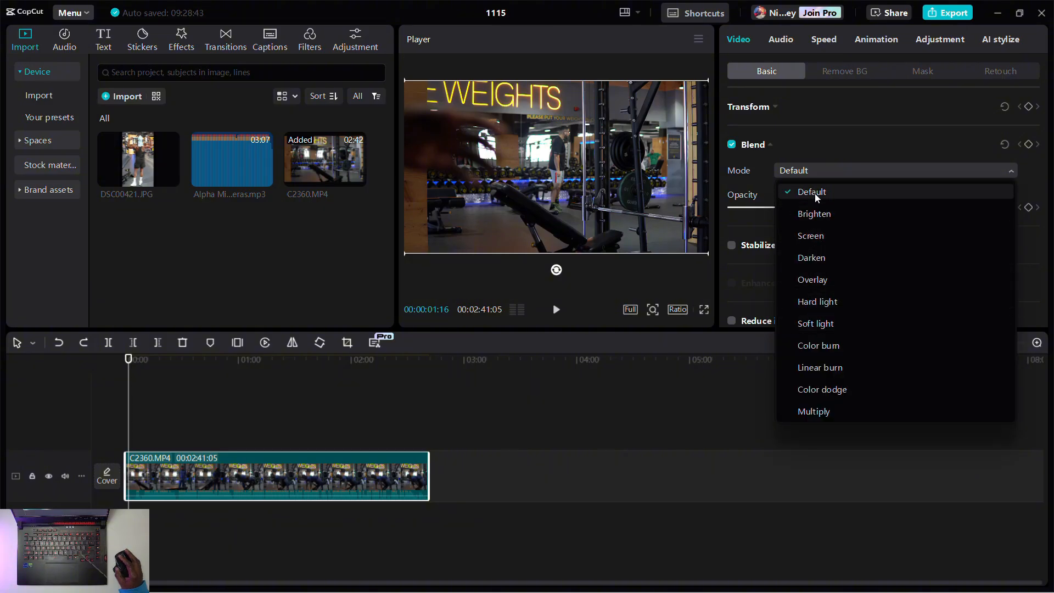
pyautogui.click(772, 147)
pyautogui.click(772, 146)
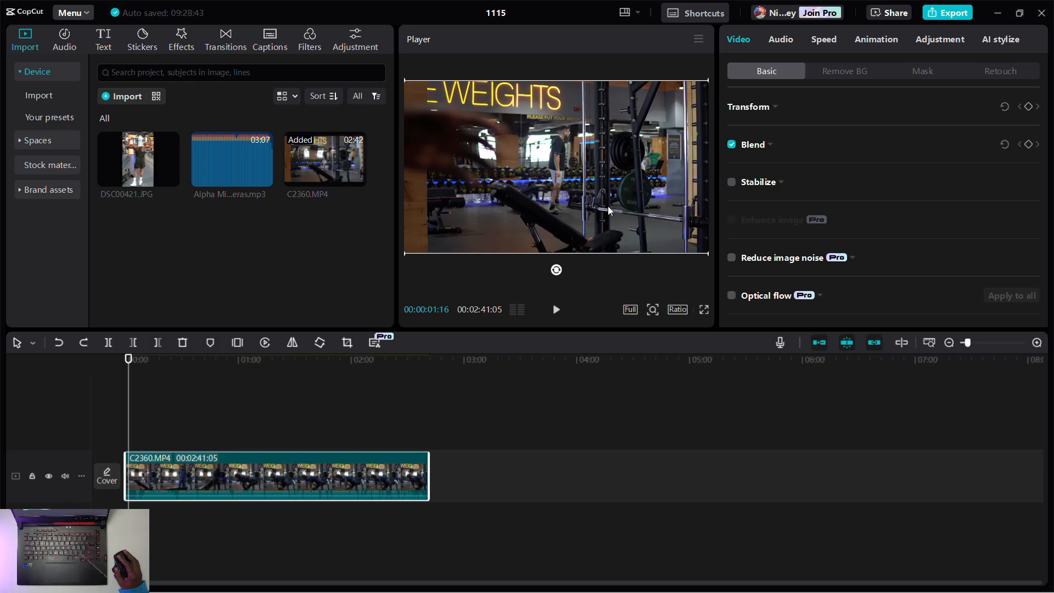
# Try stabilizing the C2360.MP4 clip at the Recommended level, and turn Stabilize off again.
pyautogui.click(781, 182)
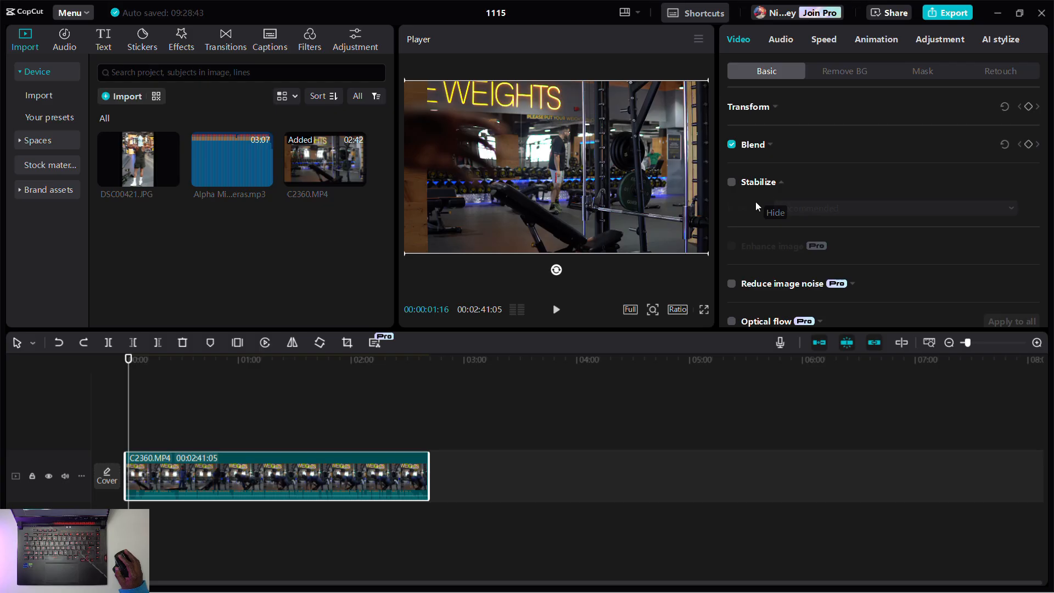
pyautogui.click(737, 181)
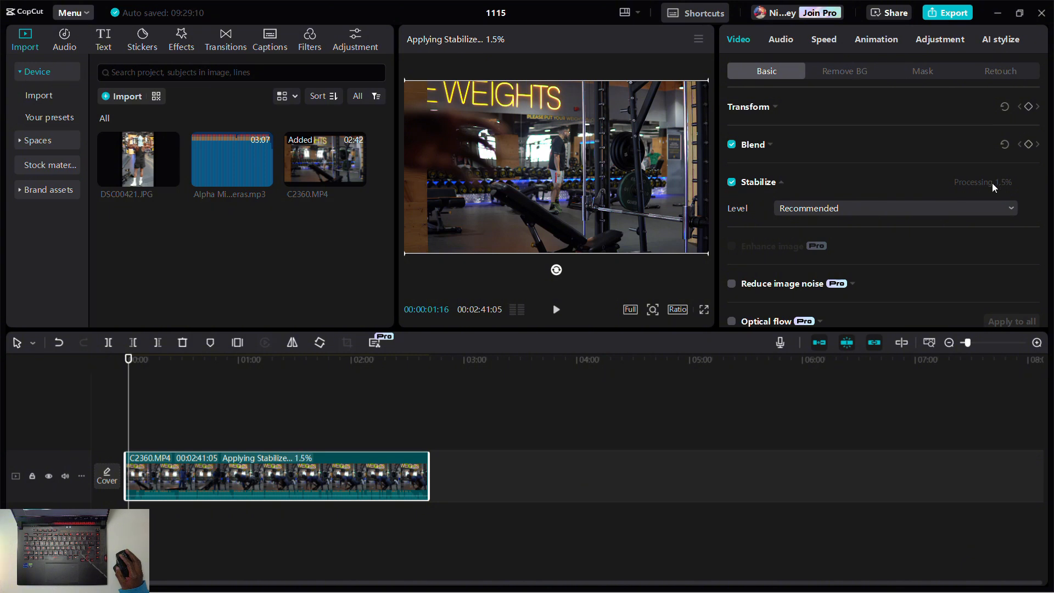
pyautogui.click(732, 181)
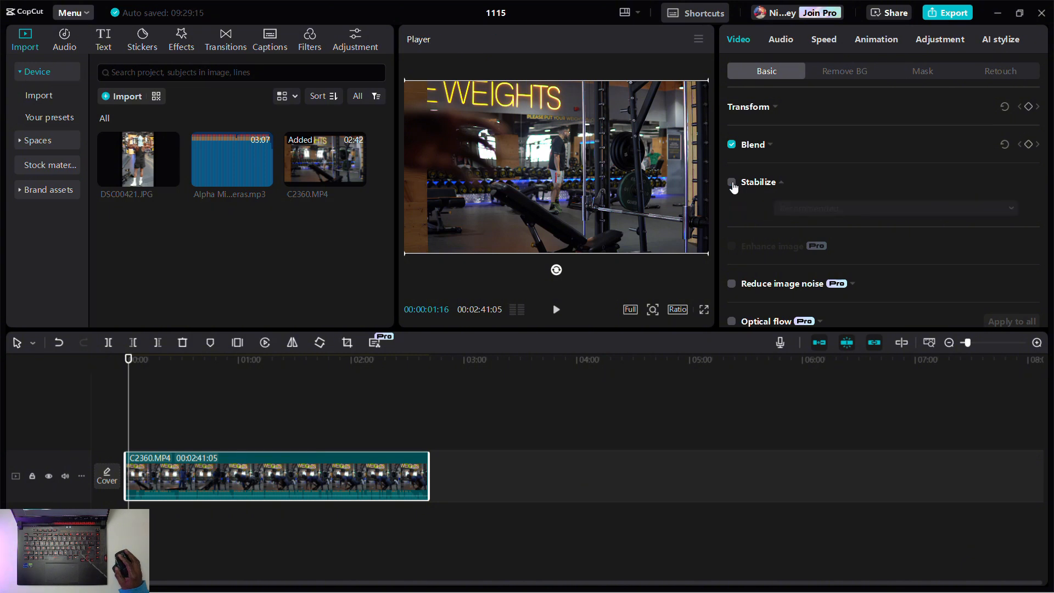
pyautogui.click(781, 184)
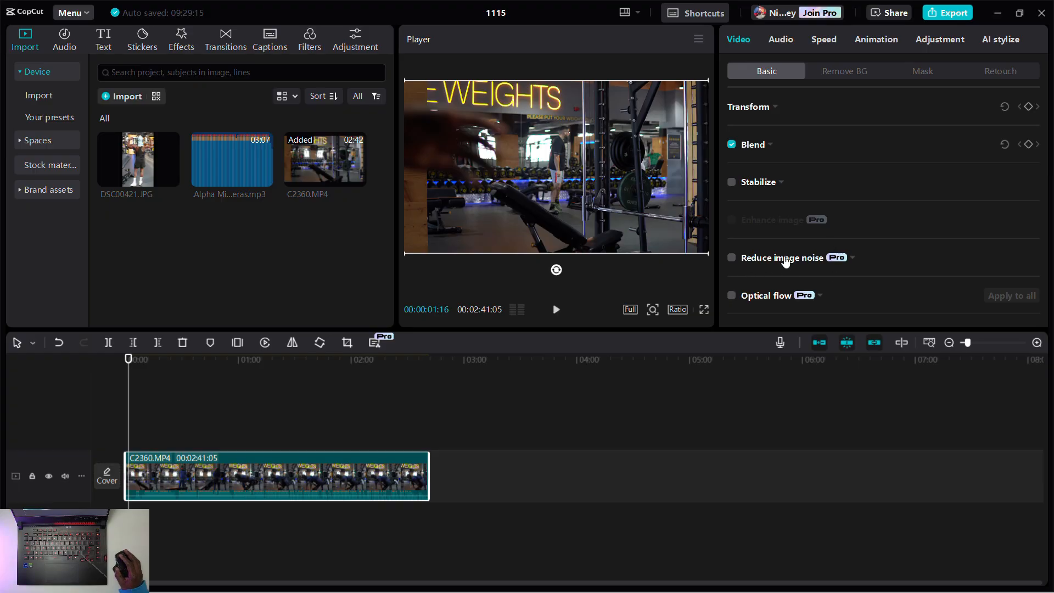
# Examine the remaining basic video options, from Reduce image noise and Optical flow down to Motion blur and Canvas.
pyautogui.scroll(-2, 758, 263)
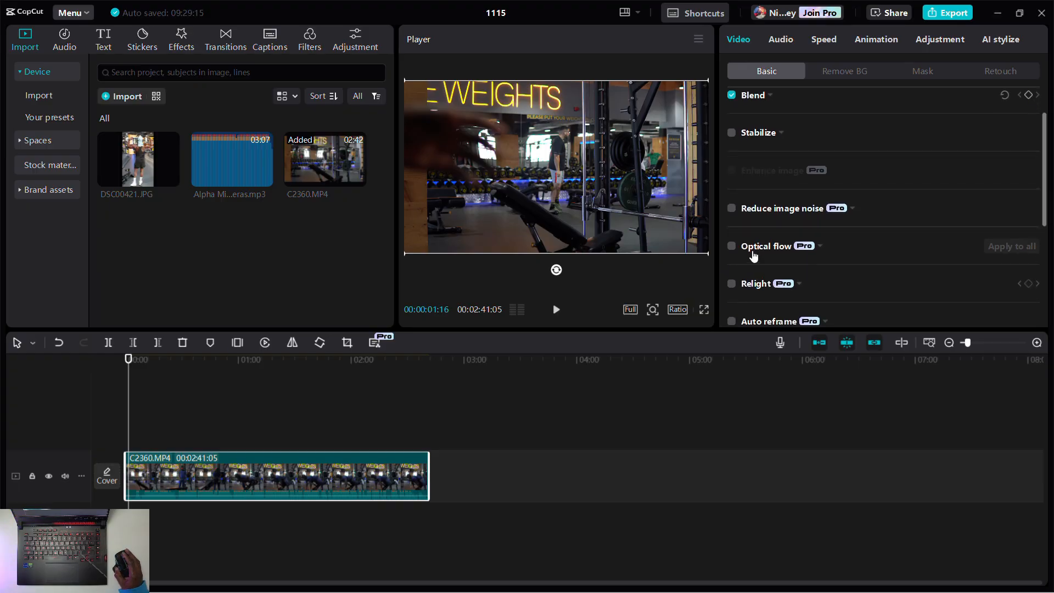
pyautogui.scroll(-1, 754, 256)
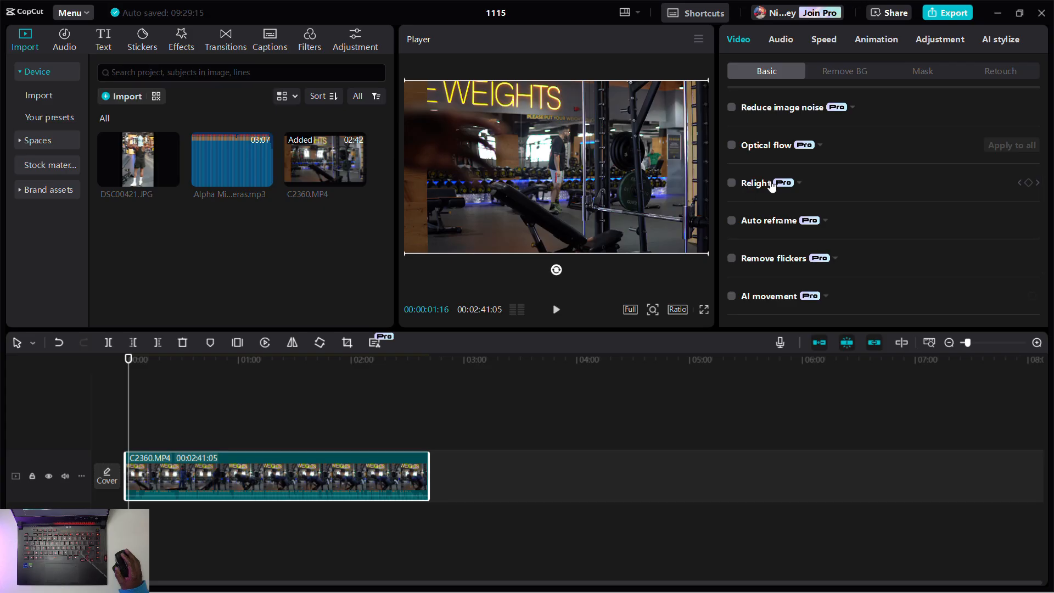
pyautogui.scroll(-1, 784, 202)
pyautogui.scroll(-1, 784, 201)
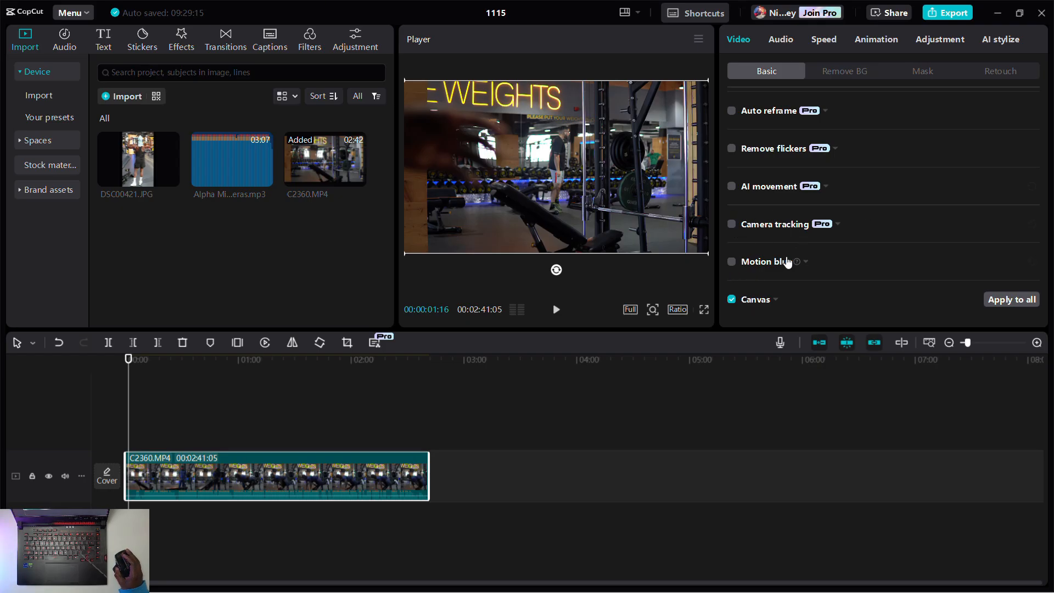
pyautogui.scroll(1, 784, 258)
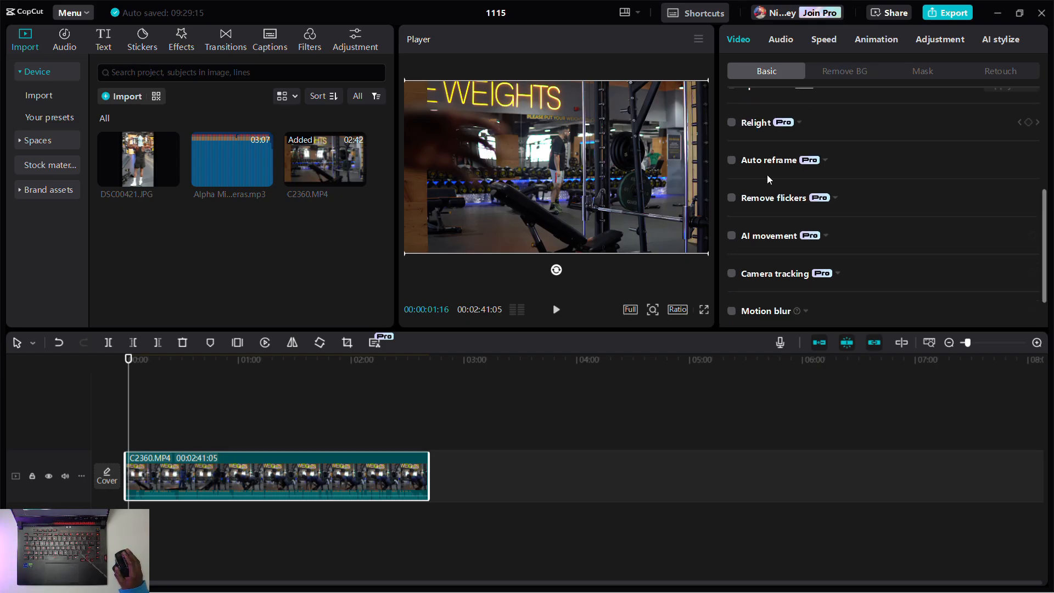
# Show the background removal settings and place DSC00421.JPG after the C2360.MP4 clip, with the playhead over the photo.
pyautogui.click(853, 70)
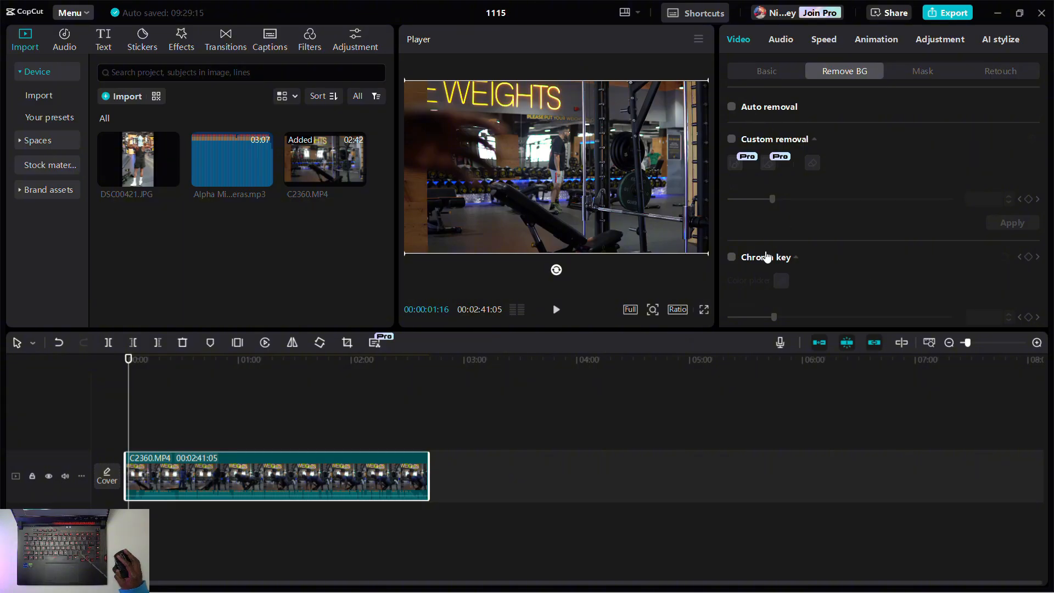
pyautogui.moveTo(140, 164); pyautogui.dragTo(501, 482)
pyautogui.click(450, 363)
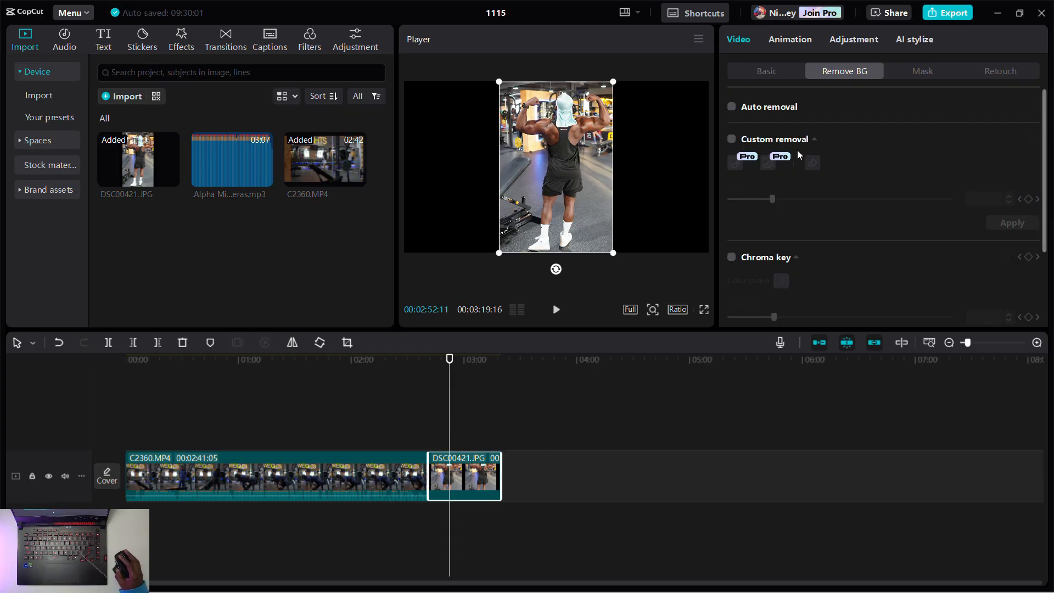
# Try automatic background removal on the DSC00421.JPG photo, and turn it off again.
pyautogui.click(733, 109)
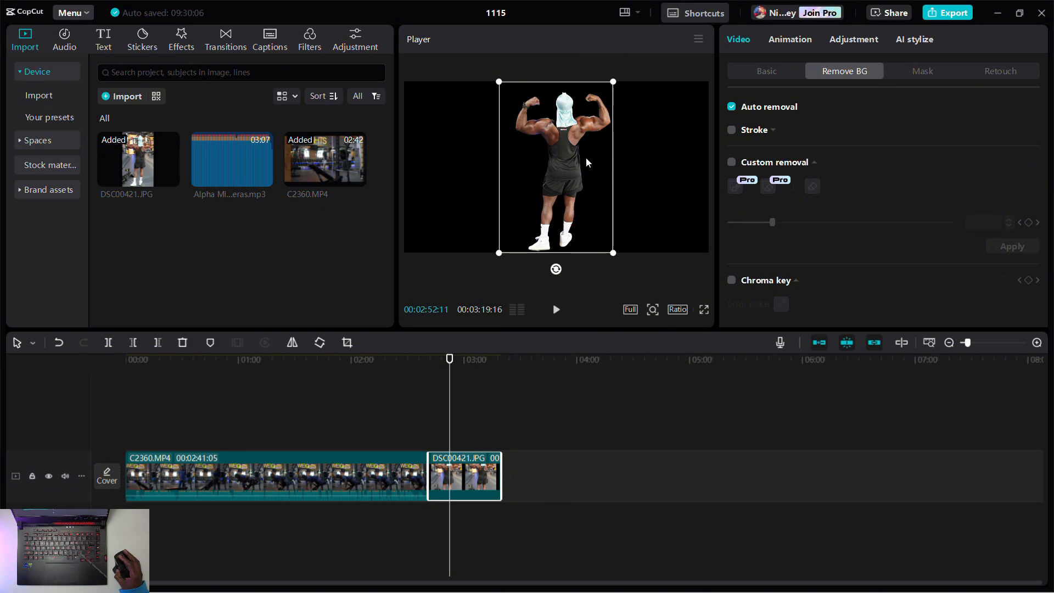
pyautogui.click(734, 108)
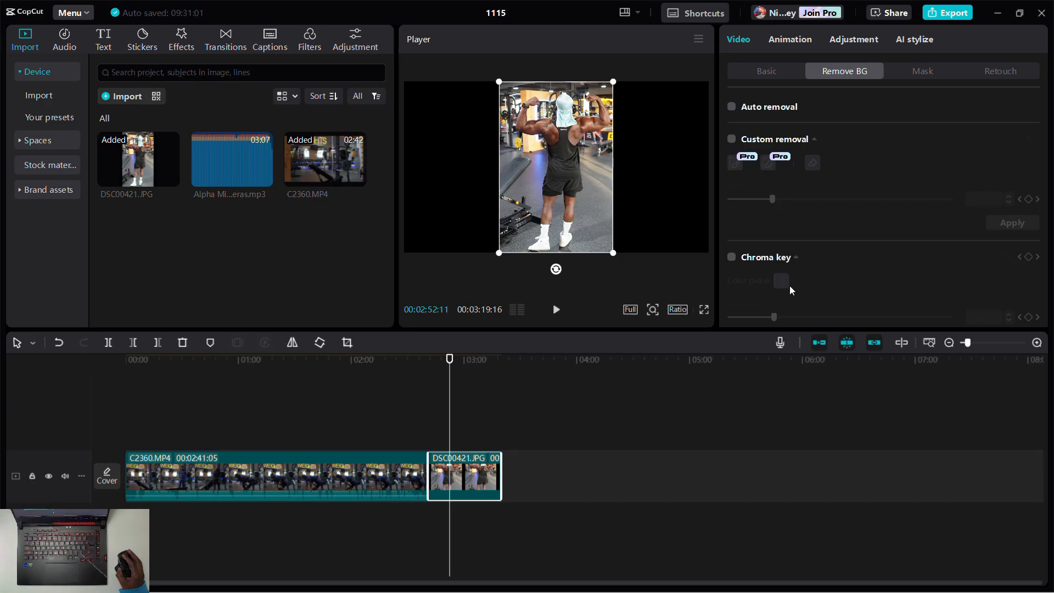
# Try a Chroma key on the photo using the gray floor color, and turn the Chroma key off again.
pyautogui.scroll(-2, 736, 261)
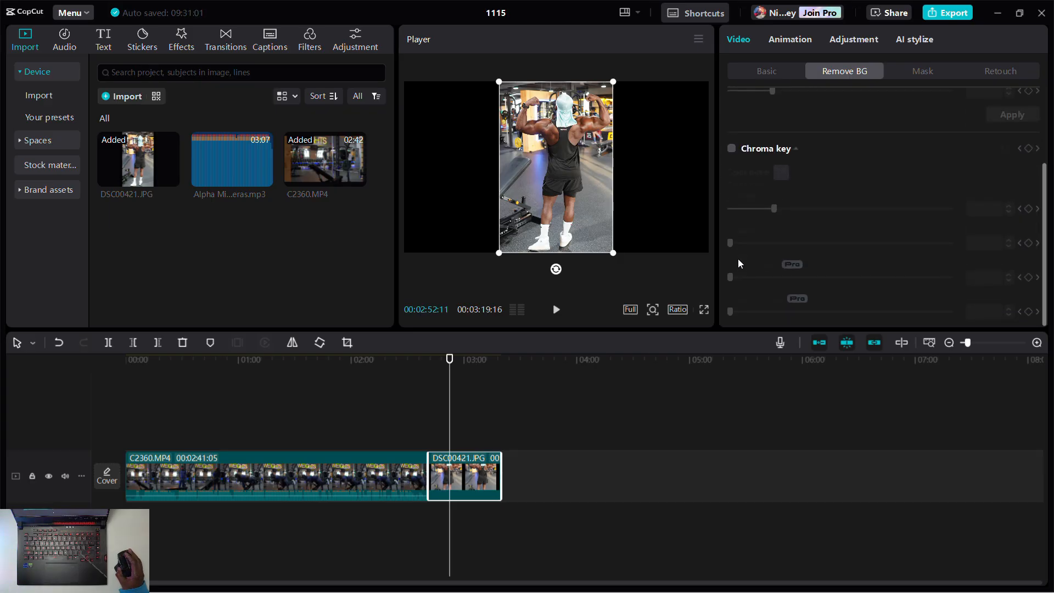
pyautogui.click(732, 149)
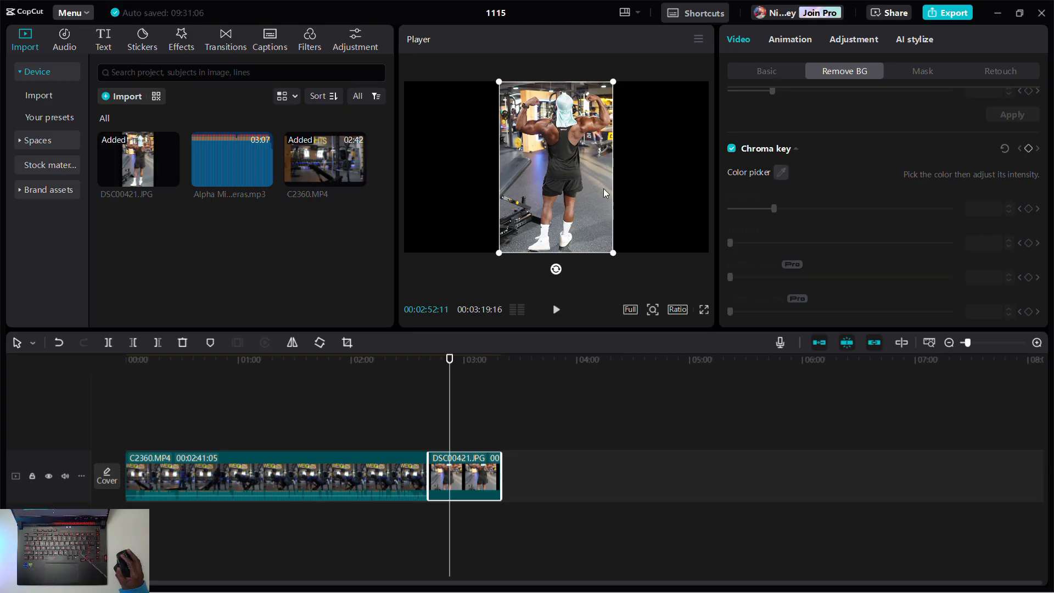
pyautogui.click(781, 172)
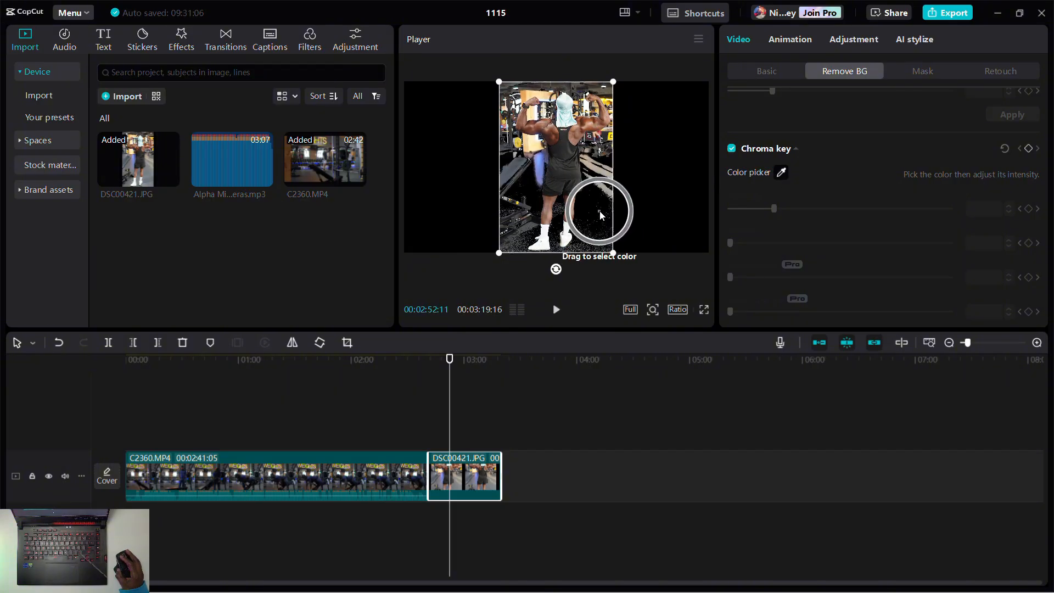
pyautogui.click(597, 217)
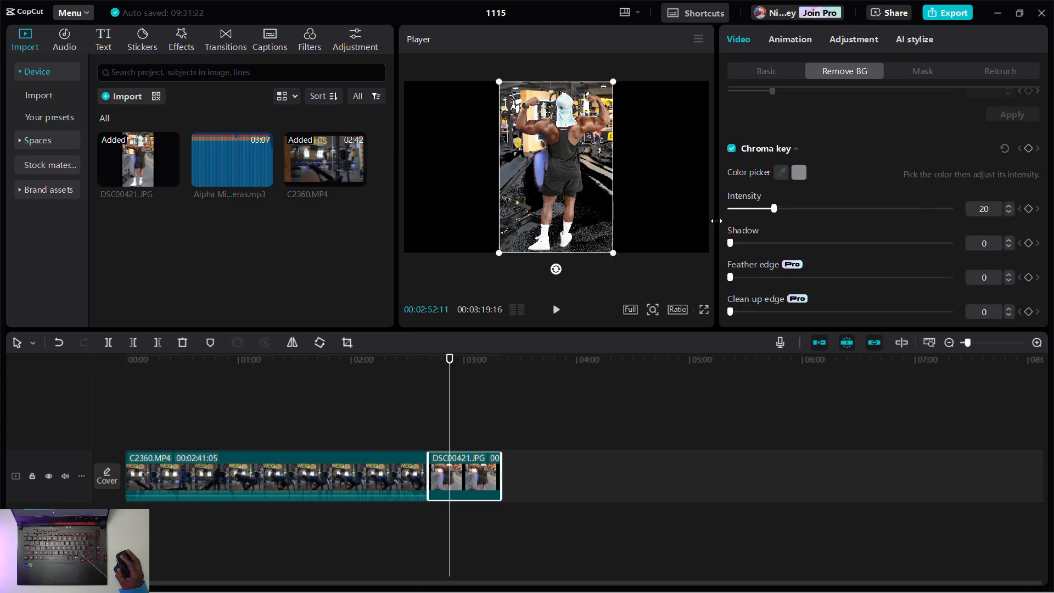
pyautogui.click(732, 148)
pyautogui.scroll(3, 768, 179)
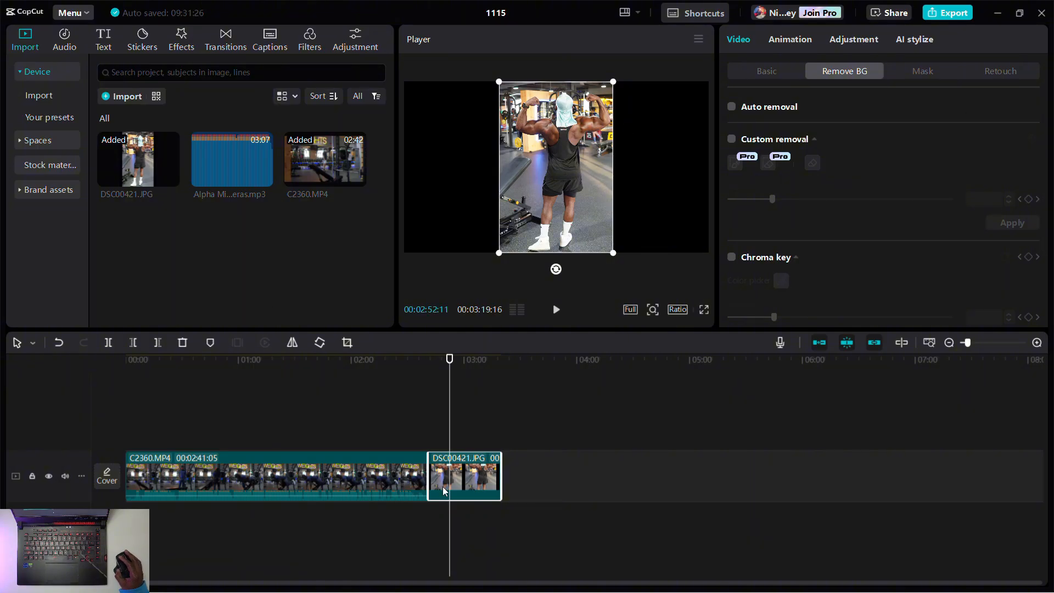
# Look over the photo's Mask shapes and Retouch options, and return to its Basic video settings.
pyautogui.click(926, 74)
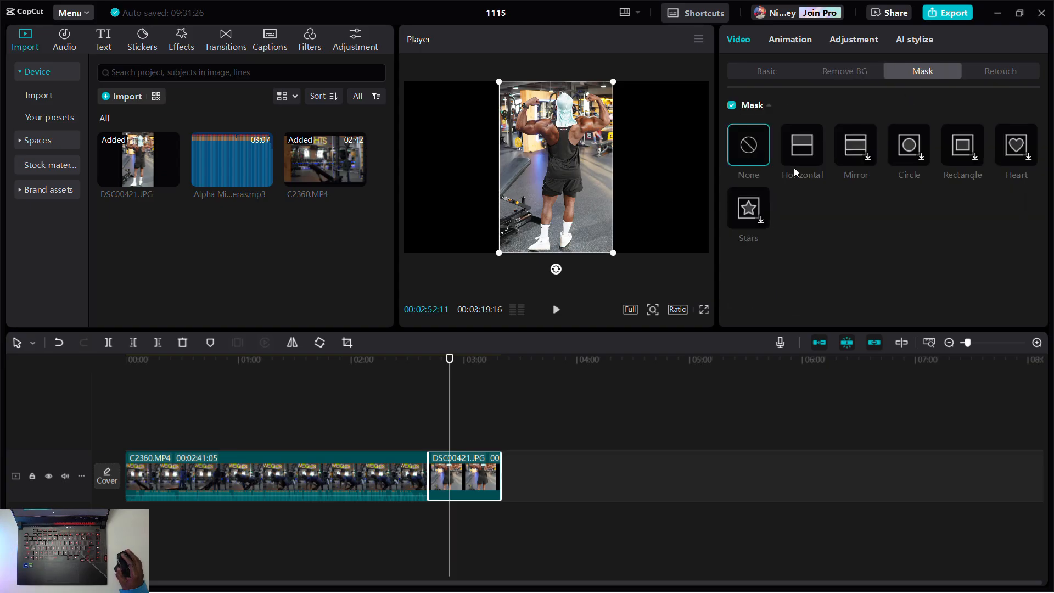
pyautogui.click(1001, 73)
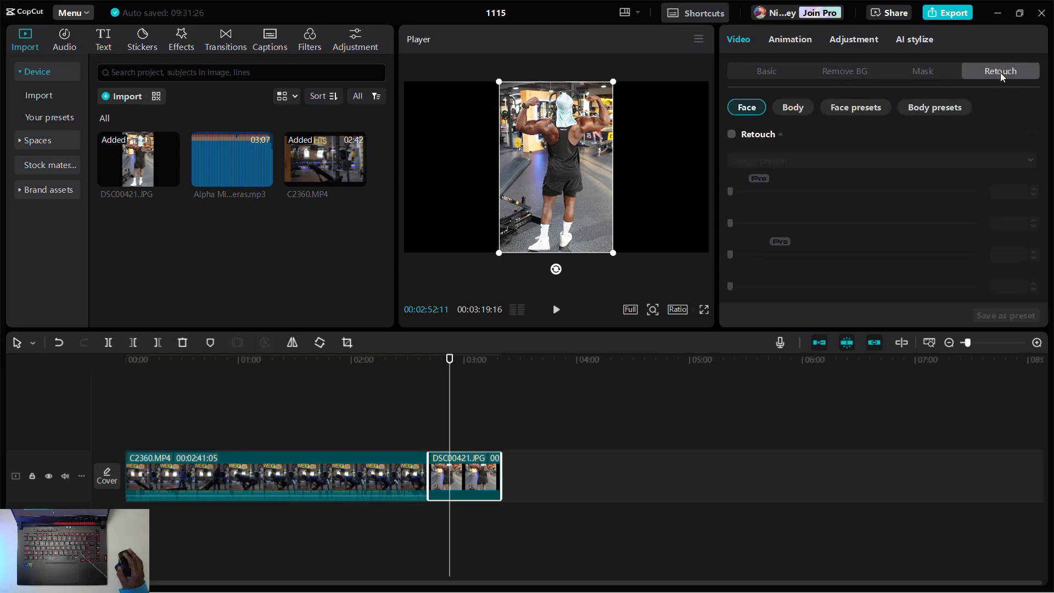
pyautogui.click(762, 75)
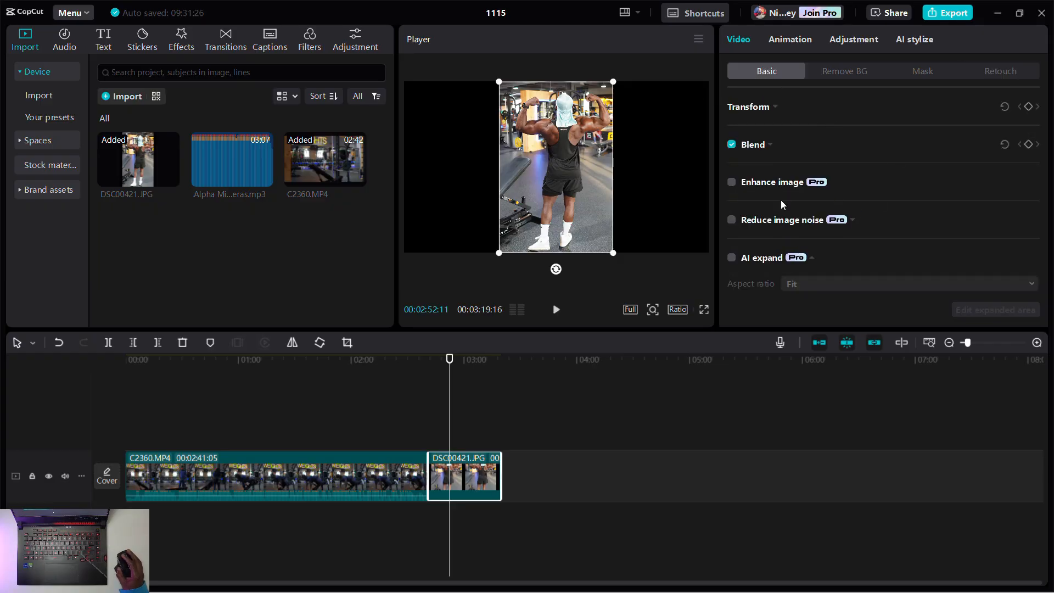
# Delete the DSC00421.JPG photo from the timeline and select the C2360.MP4 clip, with the playhead at about 00:01:07.
pyautogui.press('Delete')
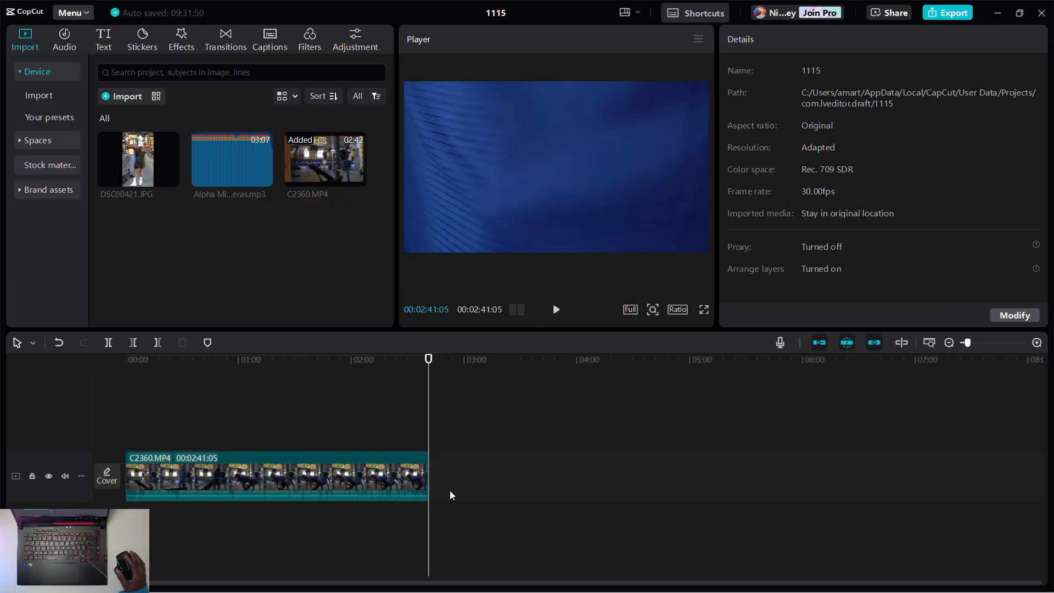
pyautogui.click(253, 360)
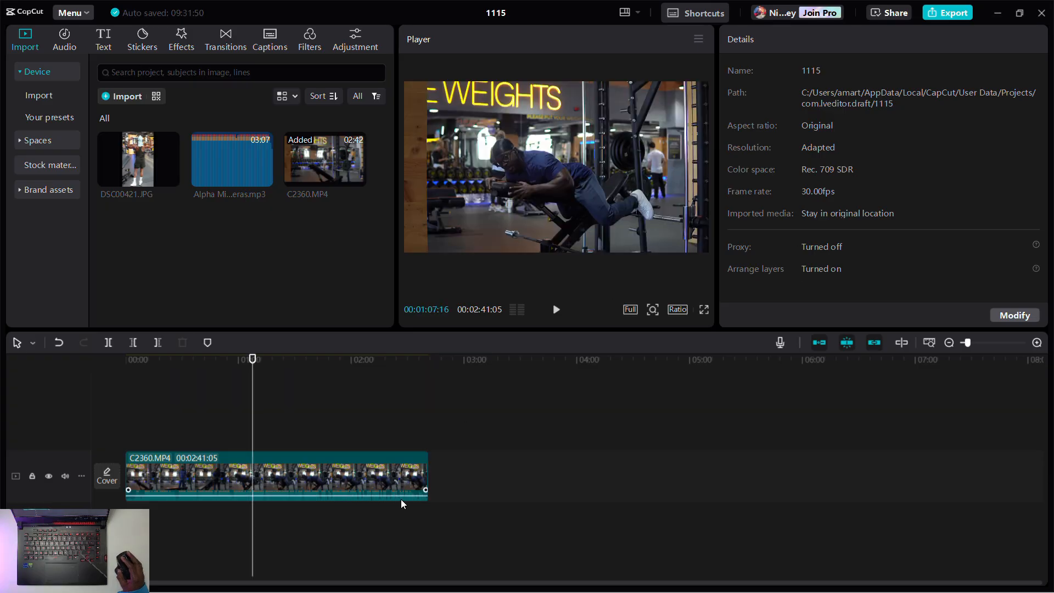
pyautogui.click(410, 482)
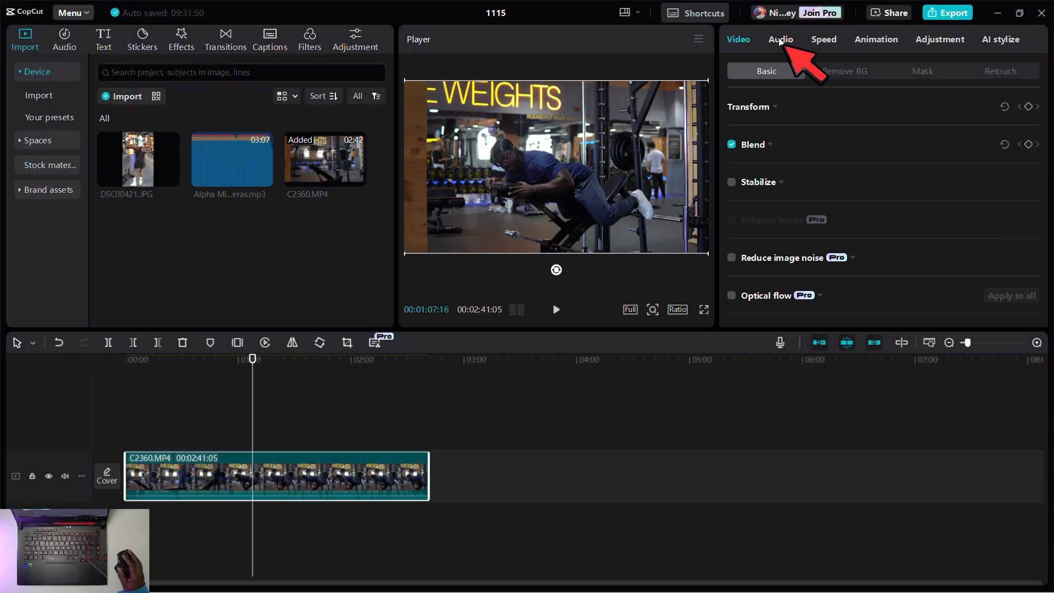
# Examine the C2360.MP4 clip's audio settings and play a short stretch to check both channels on the level meter.
pyautogui.click(780, 40)
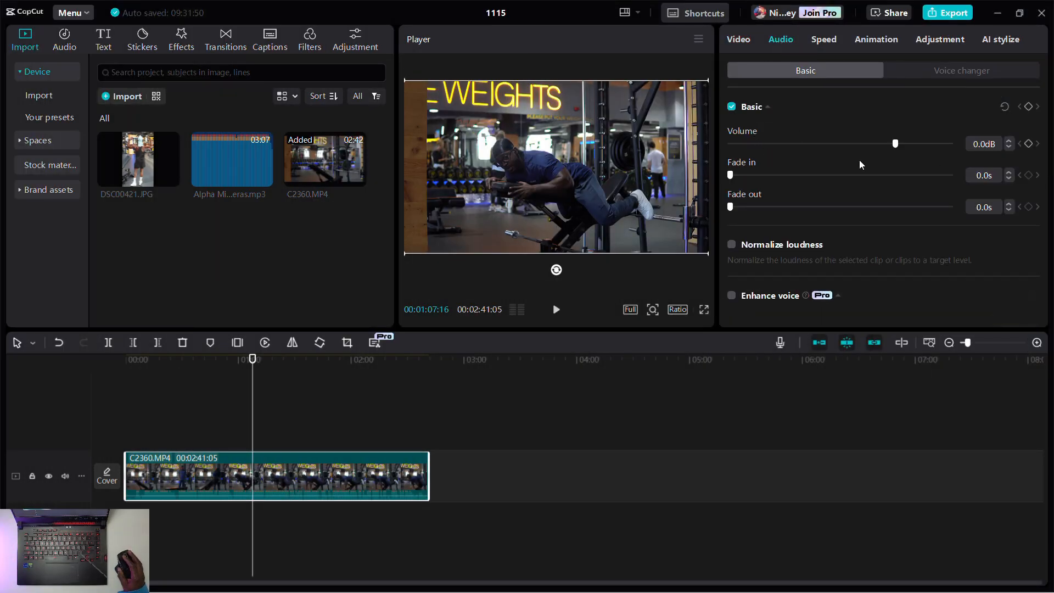
pyautogui.scroll(-3, 779, 249)
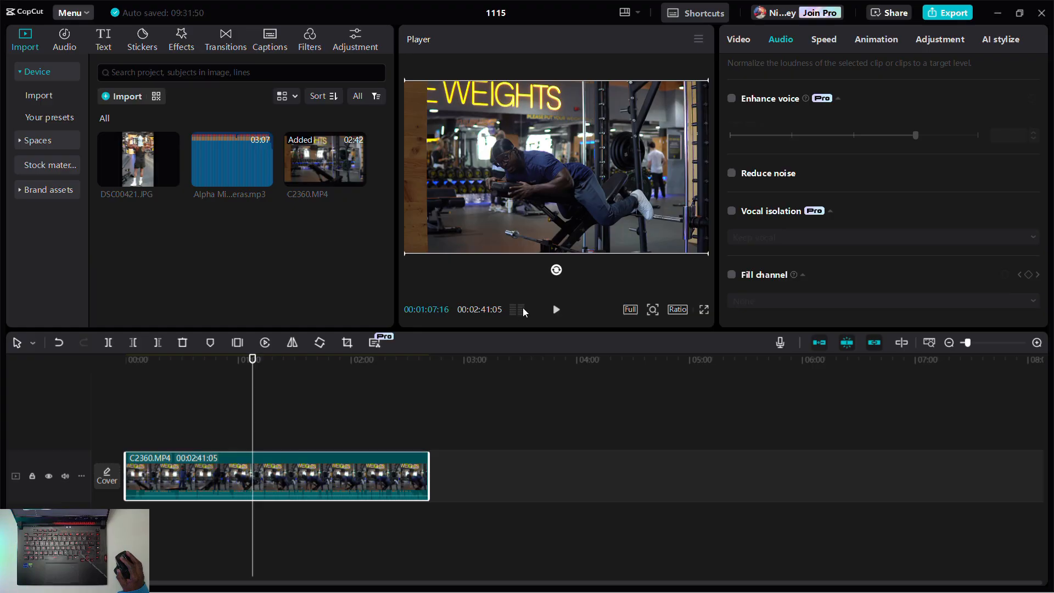
pyautogui.press('space')
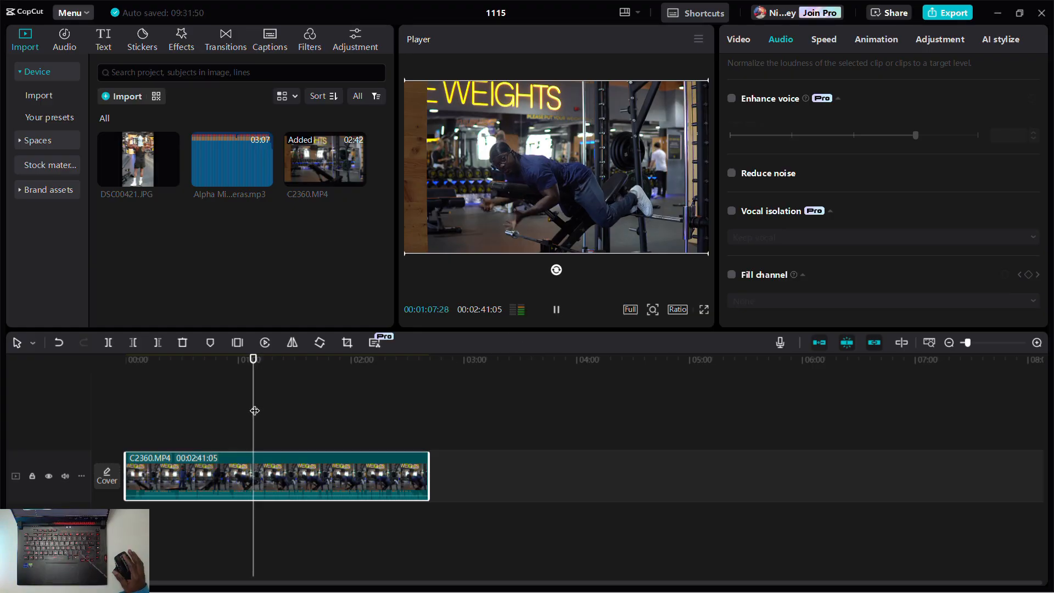
pyautogui.press('space')
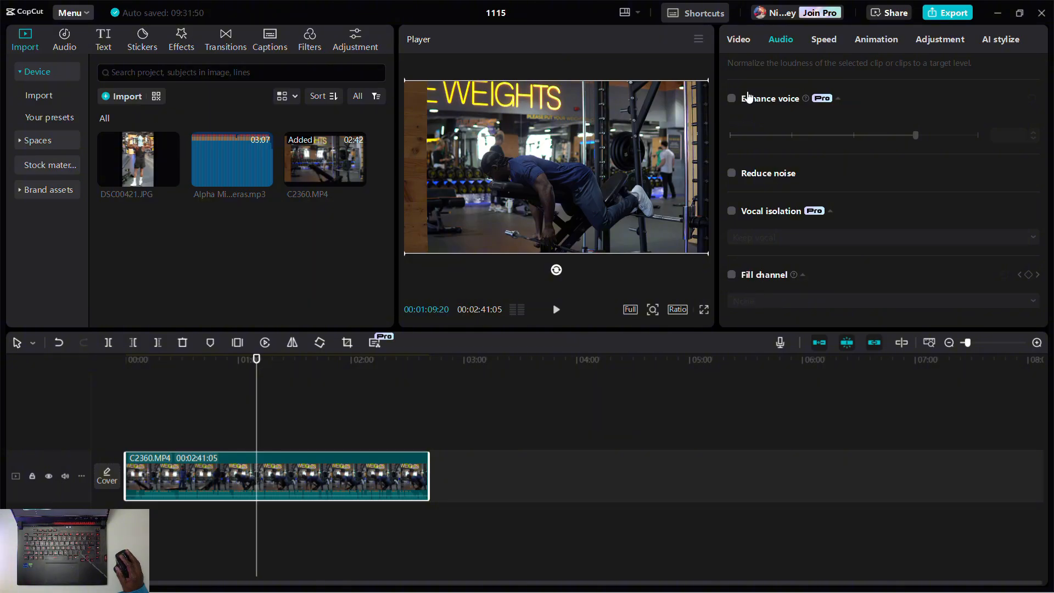
# Turn on Fill channel with Fill left with right for the C2360.MP4 clip, and play a short stretch to check it.
pyautogui.click(732, 278)
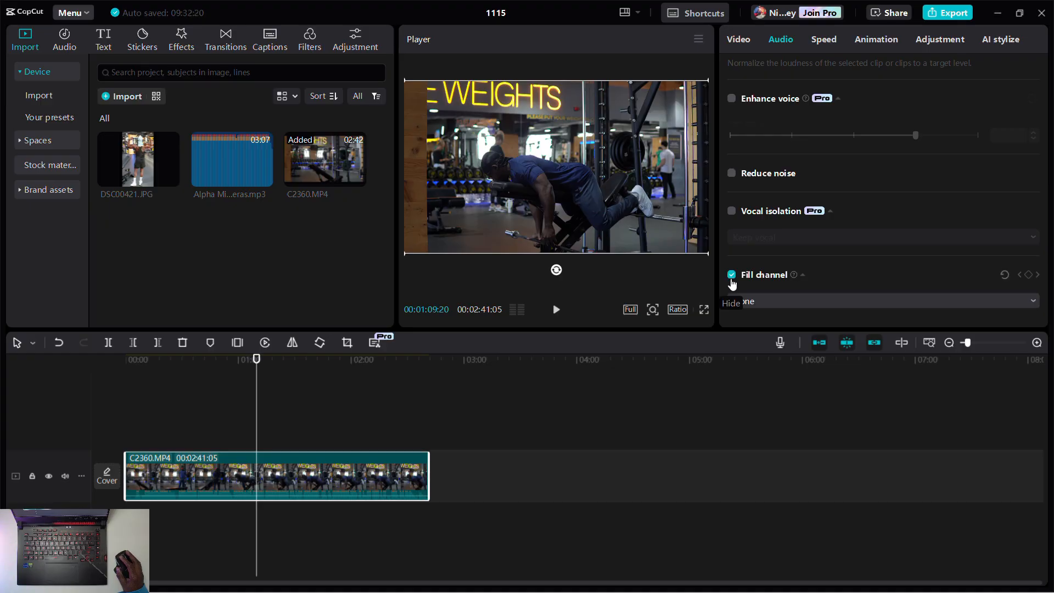
pyautogui.click(753, 305)
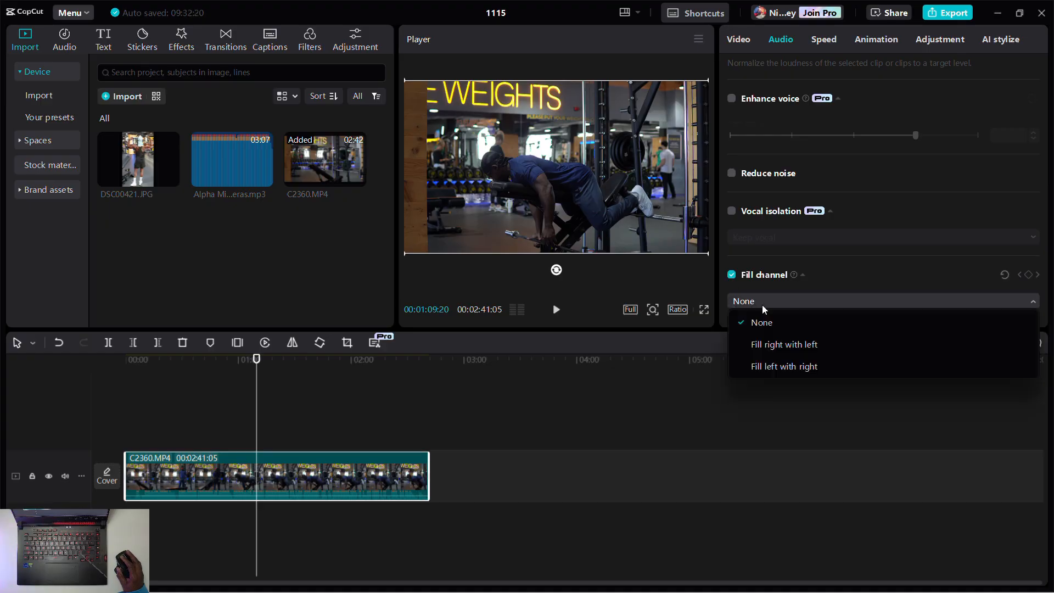
pyautogui.click(774, 371)
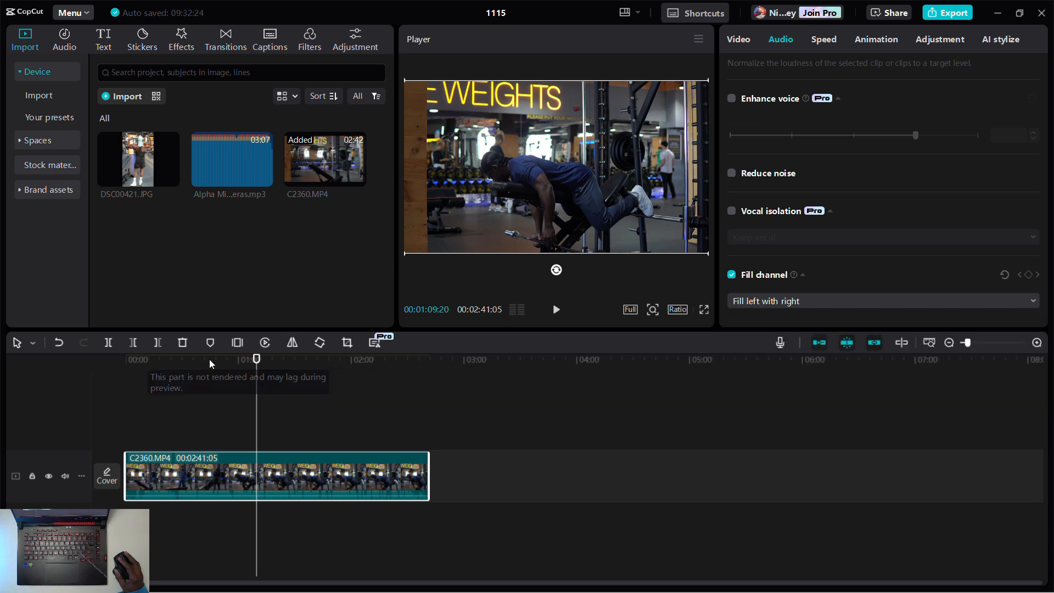
pyautogui.click(556, 310)
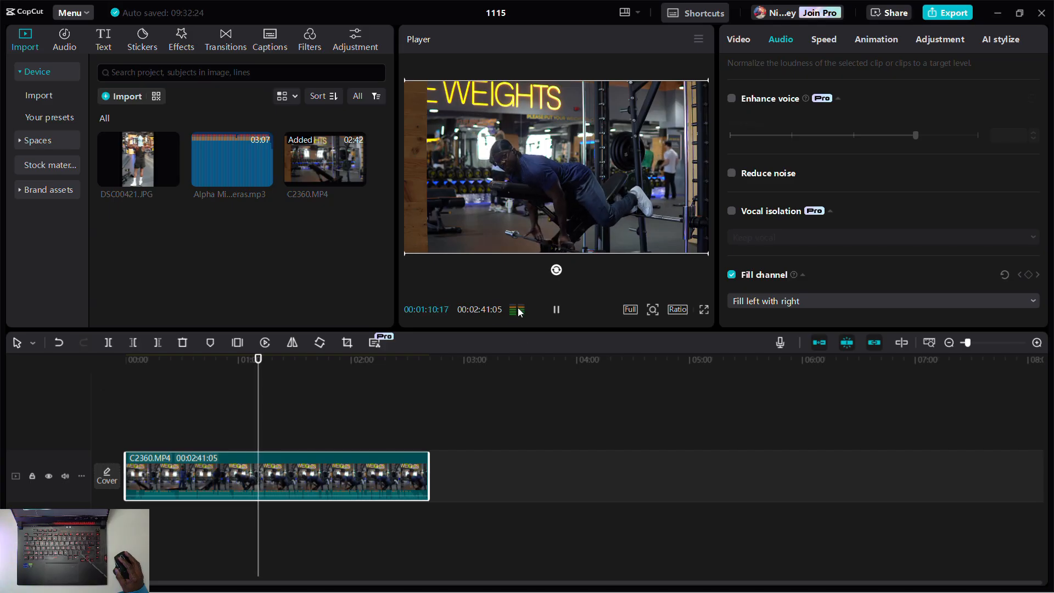
pyautogui.click(556, 310)
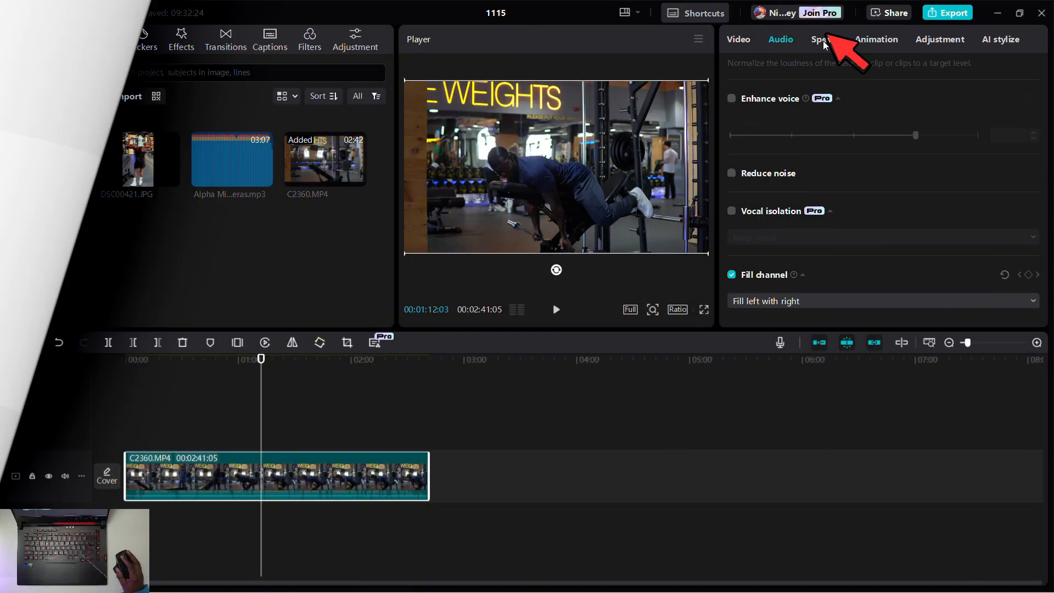
# Set the C2360.MP4 clip's standard speed to 1.9x and play it briefly from the start.
pyautogui.click(821, 40)
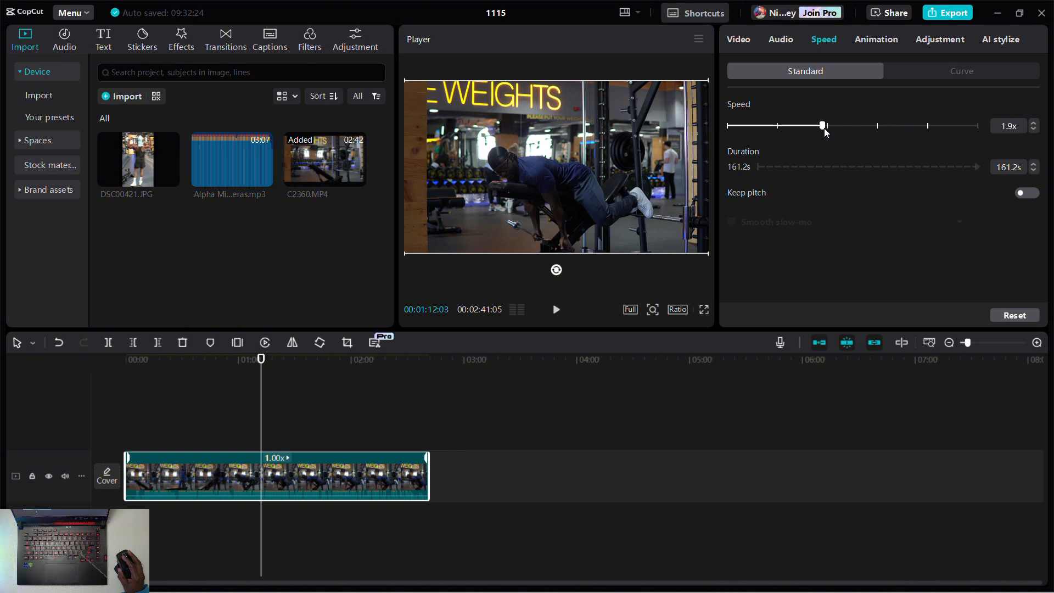
pyautogui.moveTo(824, 128); pyautogui.dragTo(825, 127)
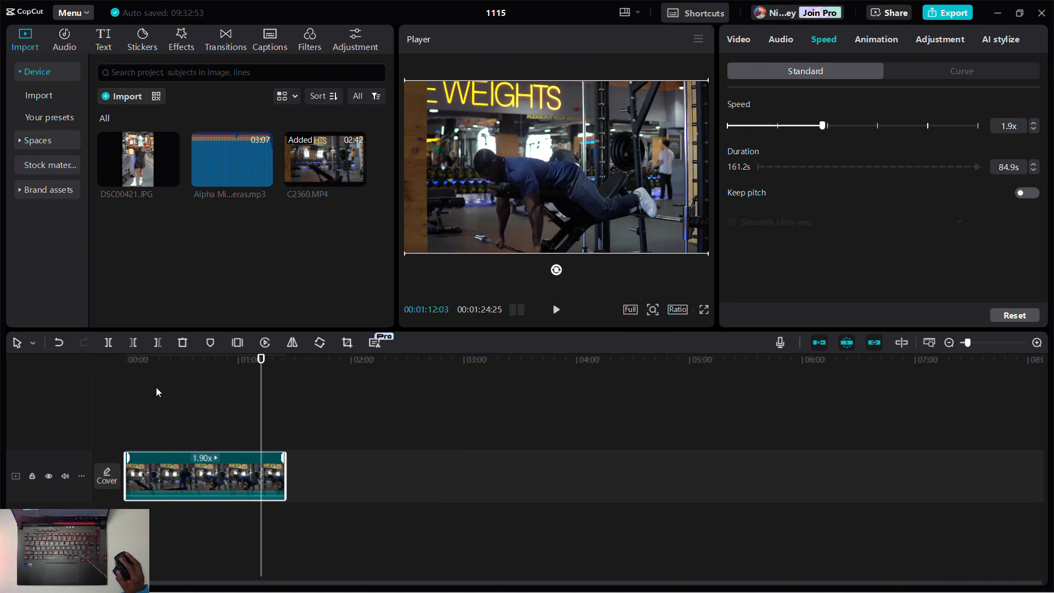
pyautogui.click(121, 367)
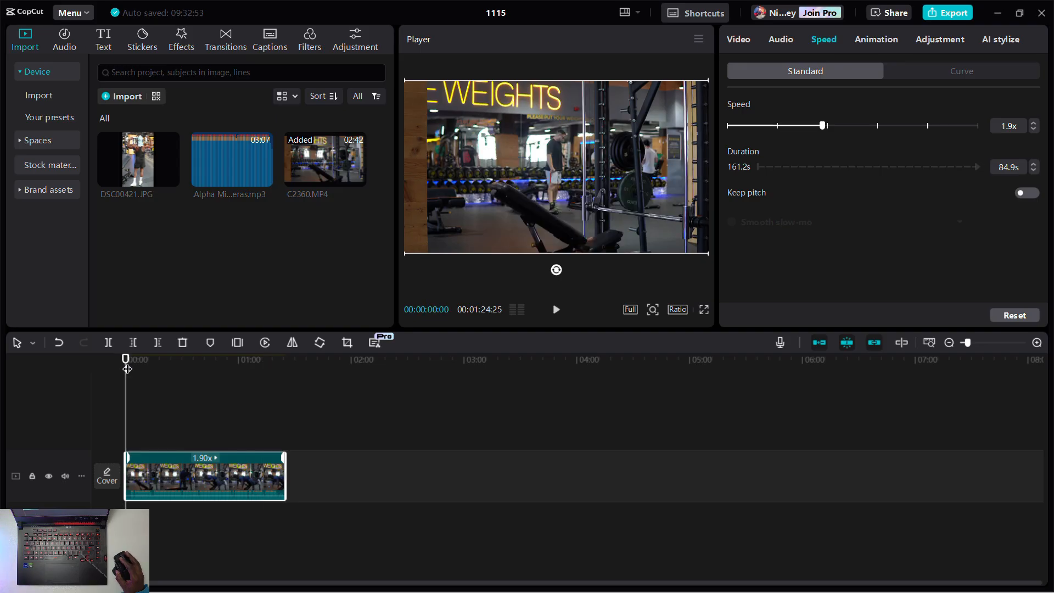
pyautogui.press('space')
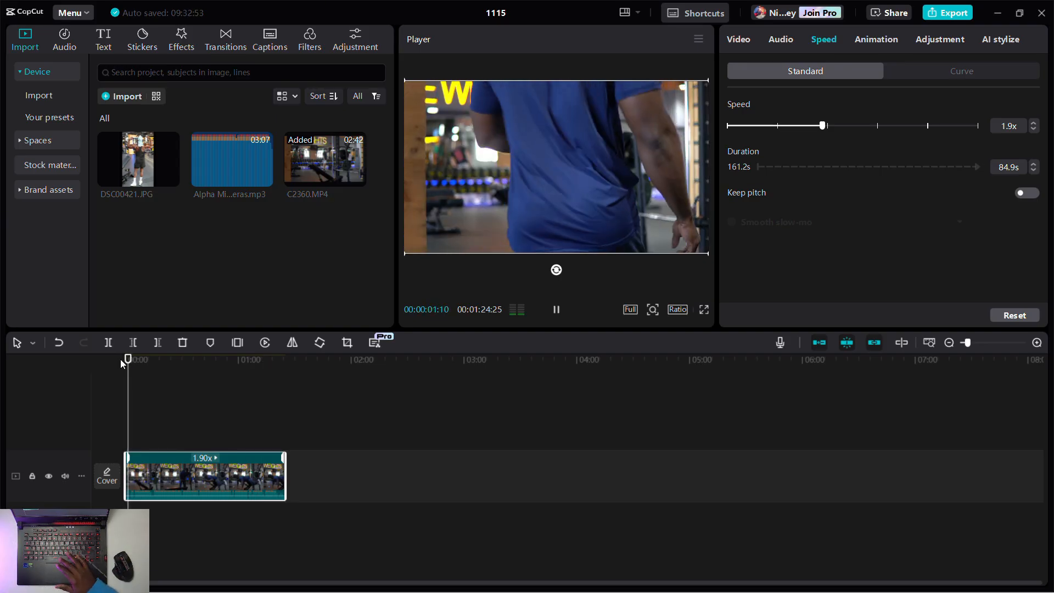
pyautogui.press('space')
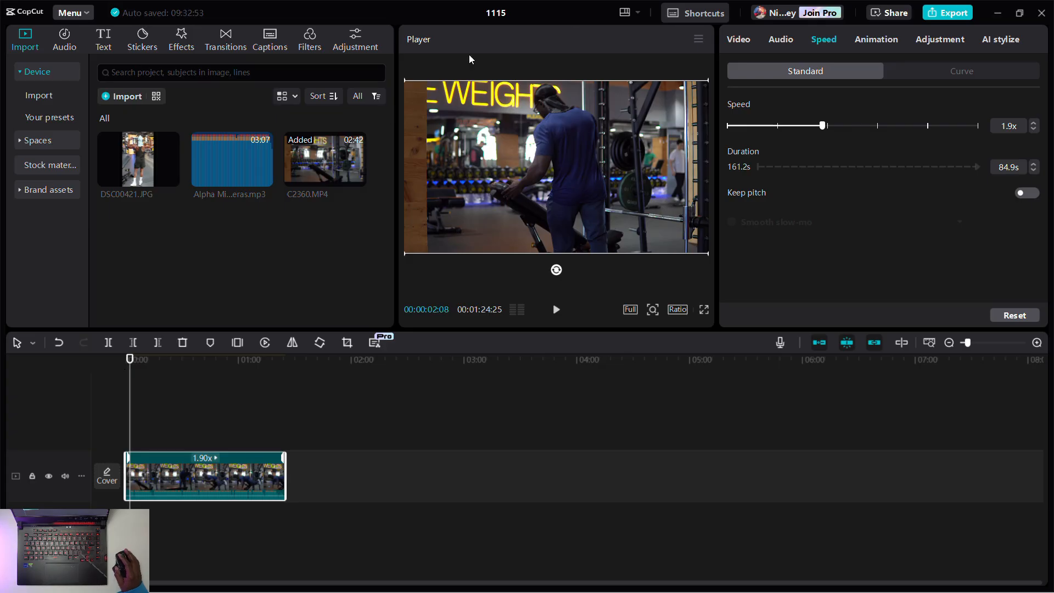
# Raise the C2360.MP4 clip's speed to 10.0x and preview it briefly.
pyautogui.click(926, 126)
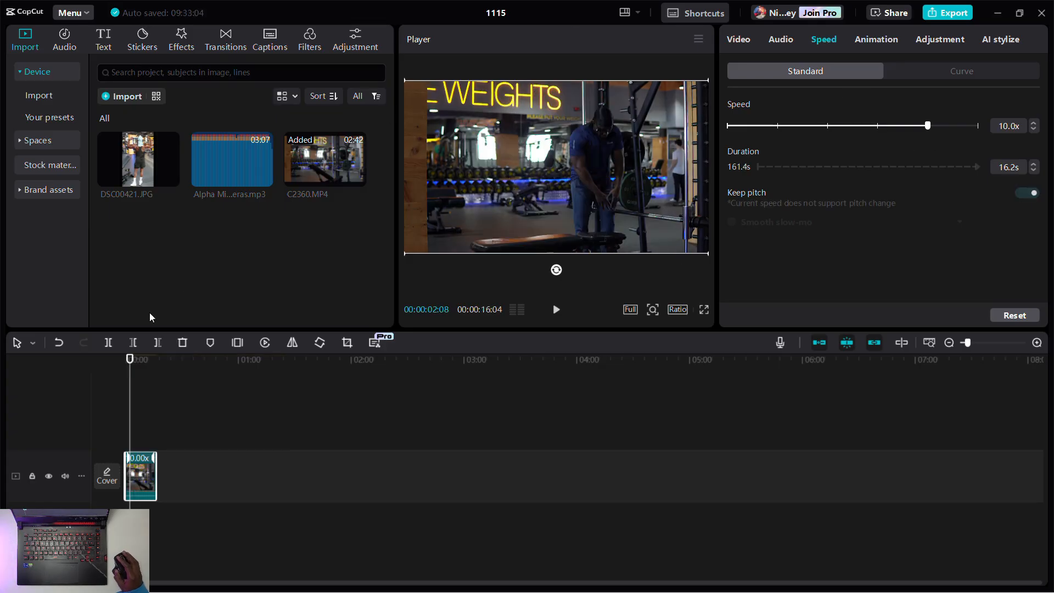
pyautogui.press('space')
pyautogui.press('space')
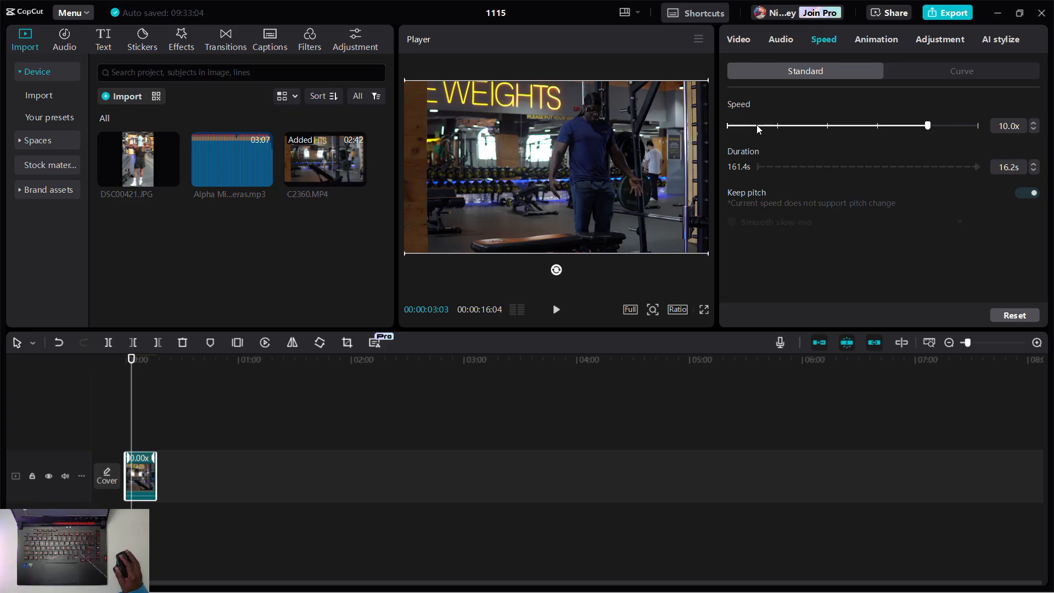
# Slow the C2360.MP4 clip down to 0.7x speed and play a short stretch.
pyautogui.click(778, 125)
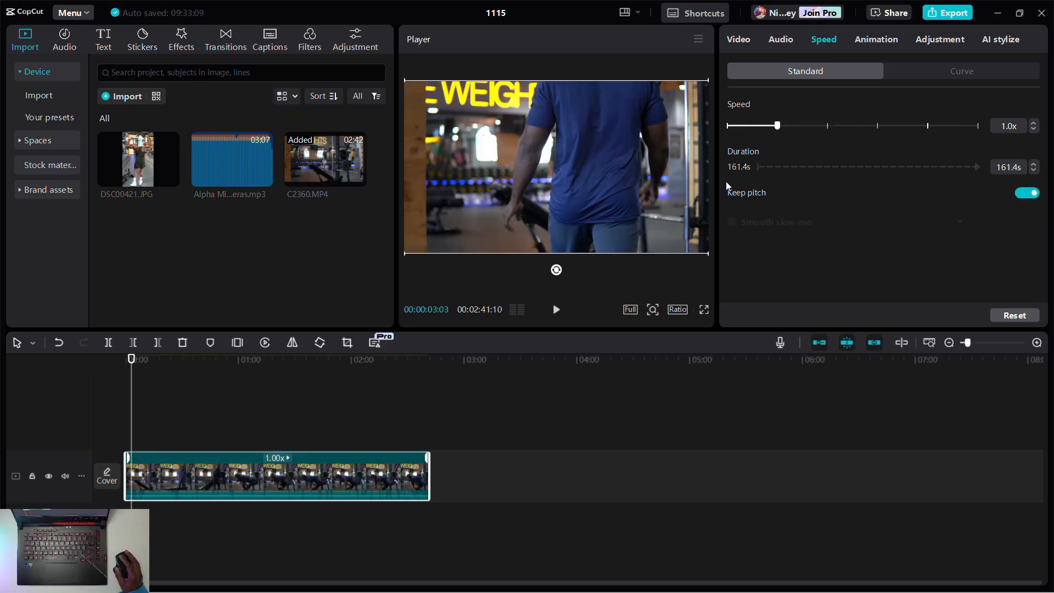
pyautogui.click(761, 126)
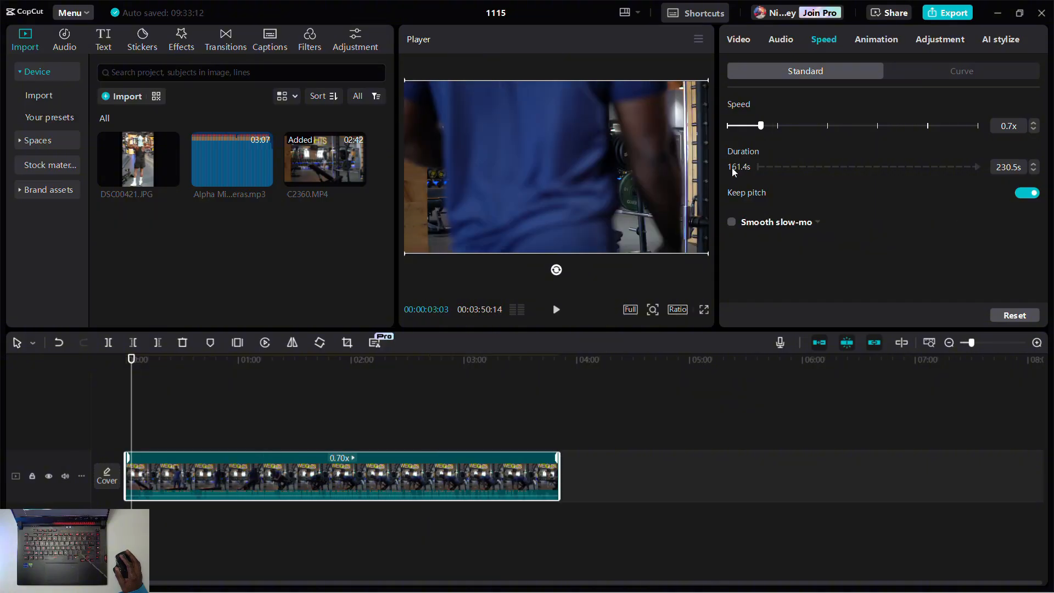
pyautogui.press('space')
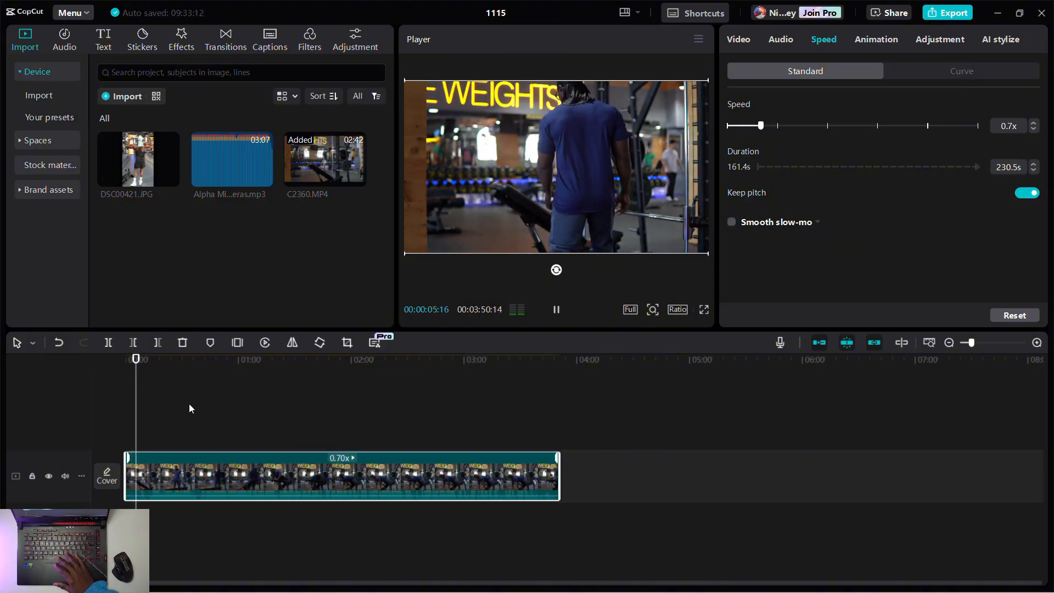
pyautogui.press('space')
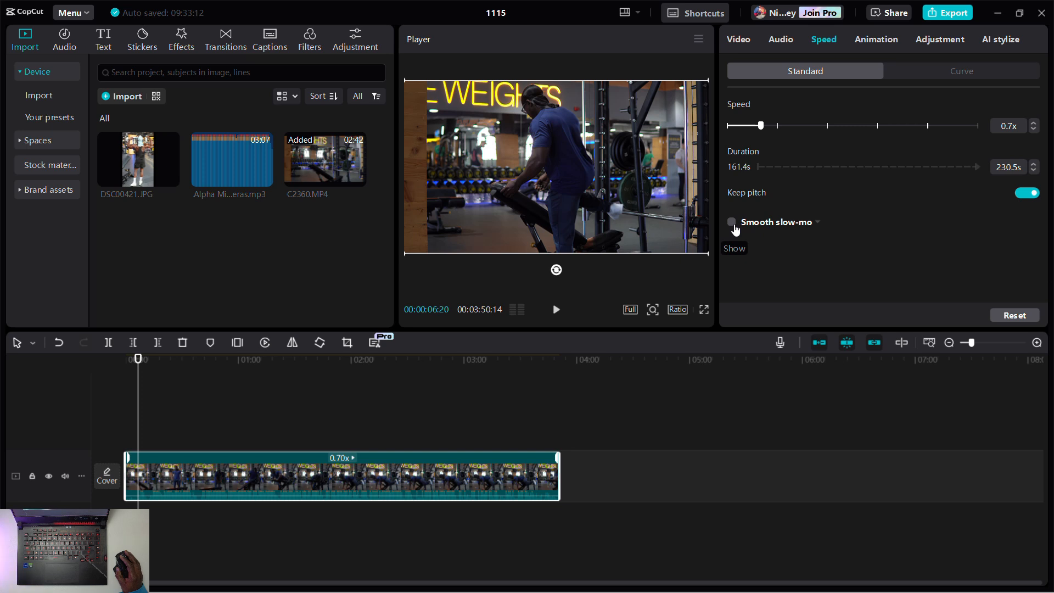
# Try Smooth slow-mo on the clip, view its Frame blending and Optical flow methods, and turn Smooth slow-mo off again.
pyautogui.click(818, 223)
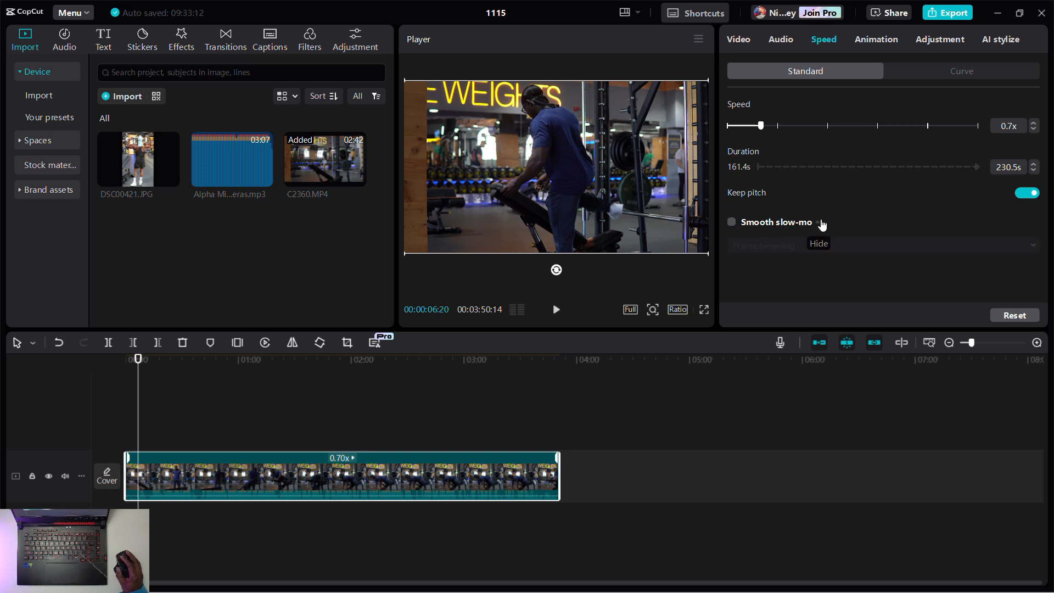
pyautogui.click(733, 222)
pyautogui.click(1013, 245)
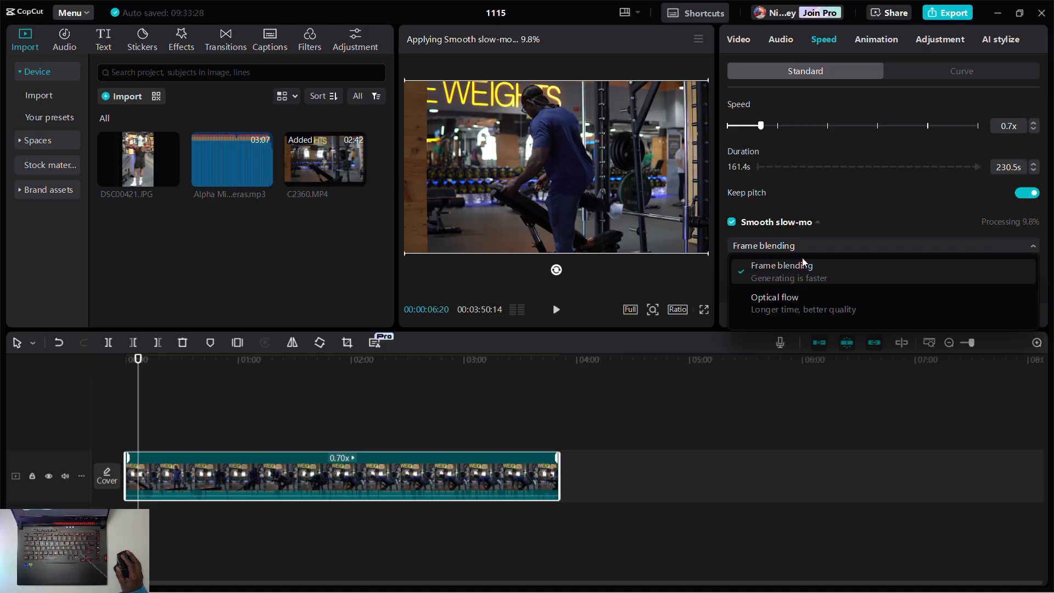
pyautogui.click(733, 223)
pyautogui.click(734, 224)
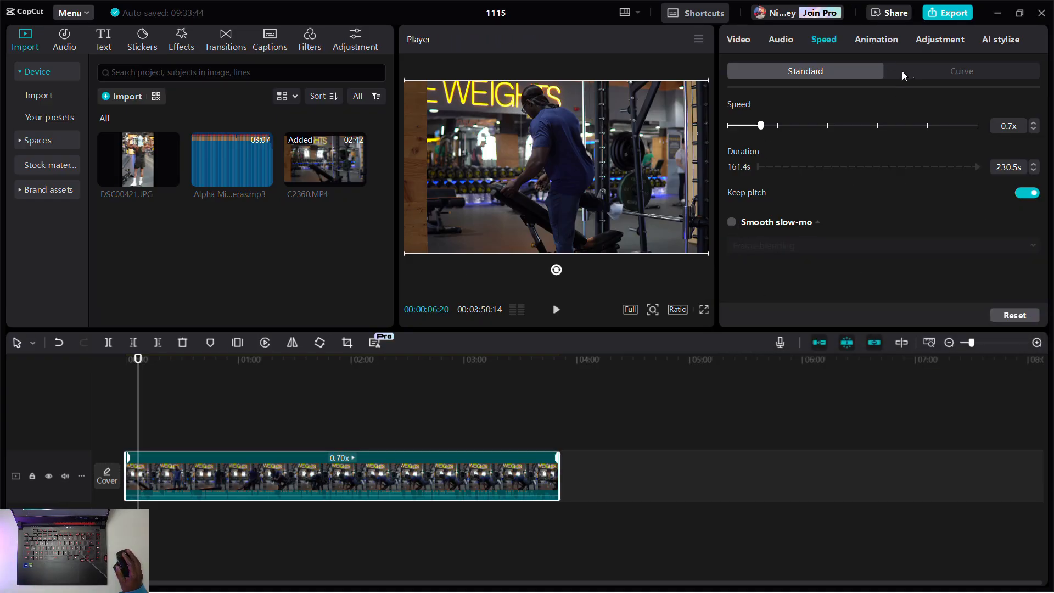
# Show the curve speed options for the C2360.MP4 clip, and set its standard speed to 1.0x.
pyautogui.click(950, 74)
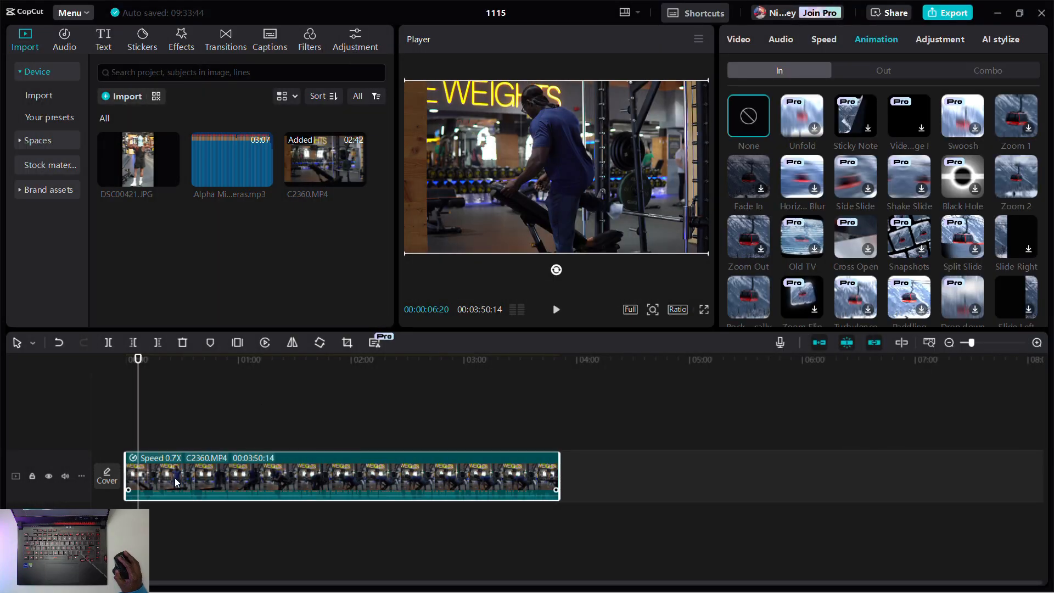
pyautogui.click(825, 40)
pyautogui.click(808, 72)
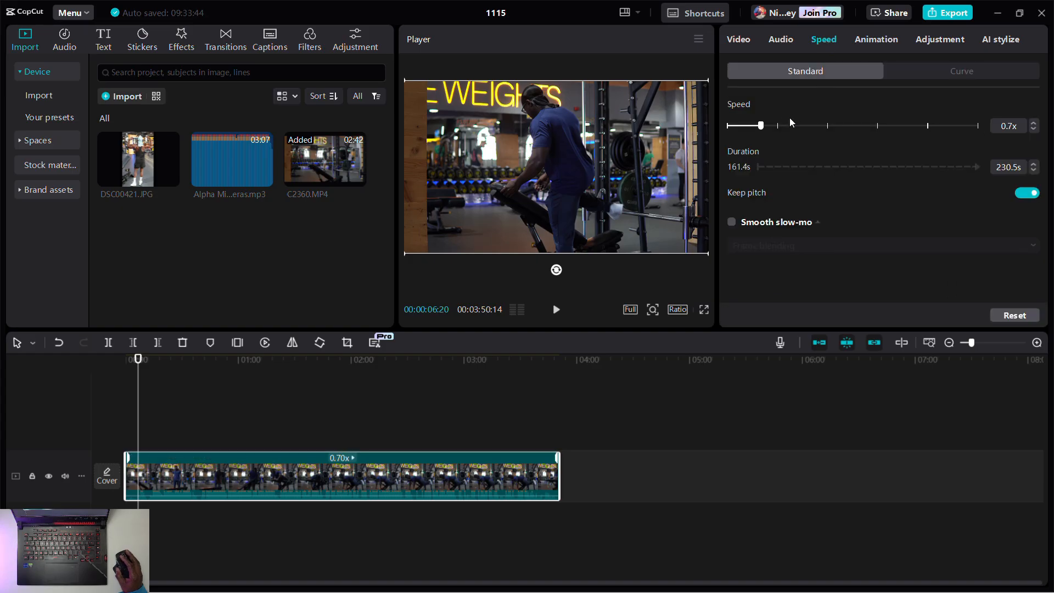
pyautogui.moveTo(763, 127); pyautogui.dragTo(777, 128)
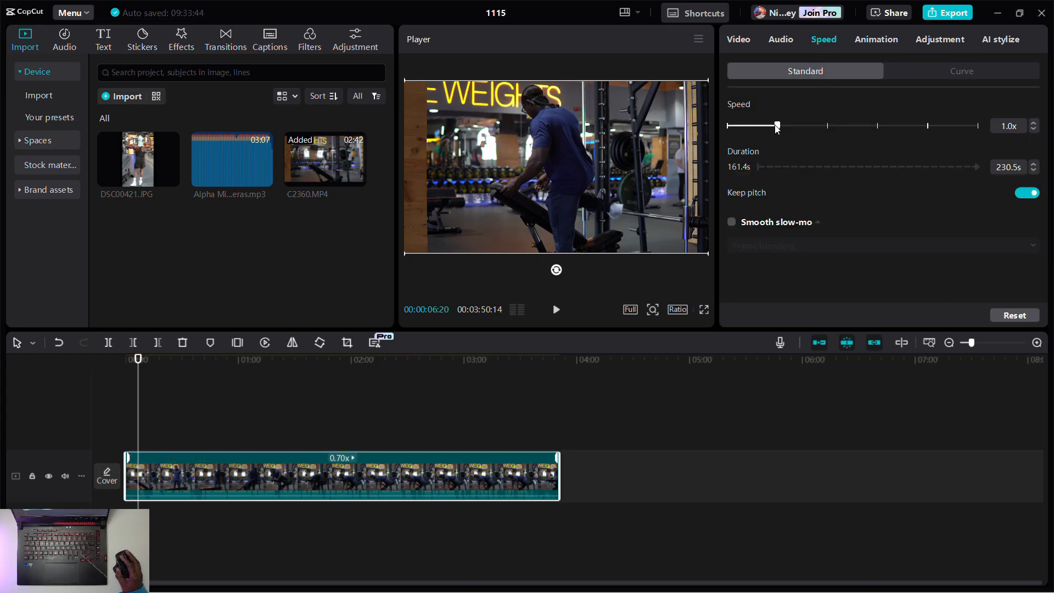
# Apply the Fade In entrance animation to the C2360.MP4 clip and set its duration to 87.5 s.
pyautogui.click(862, 42)
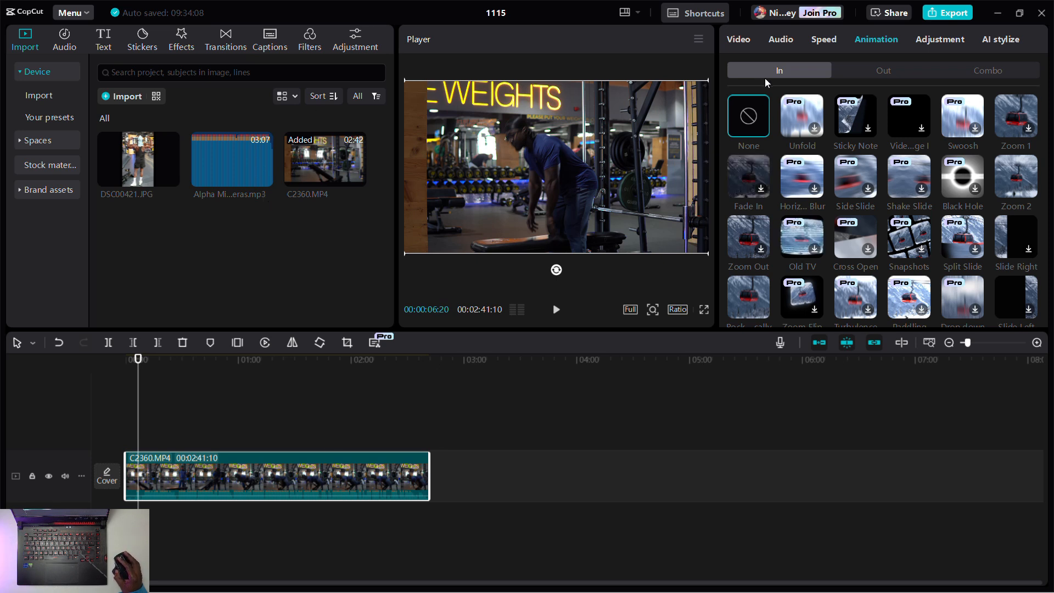
pyautogui.click(750, 190)
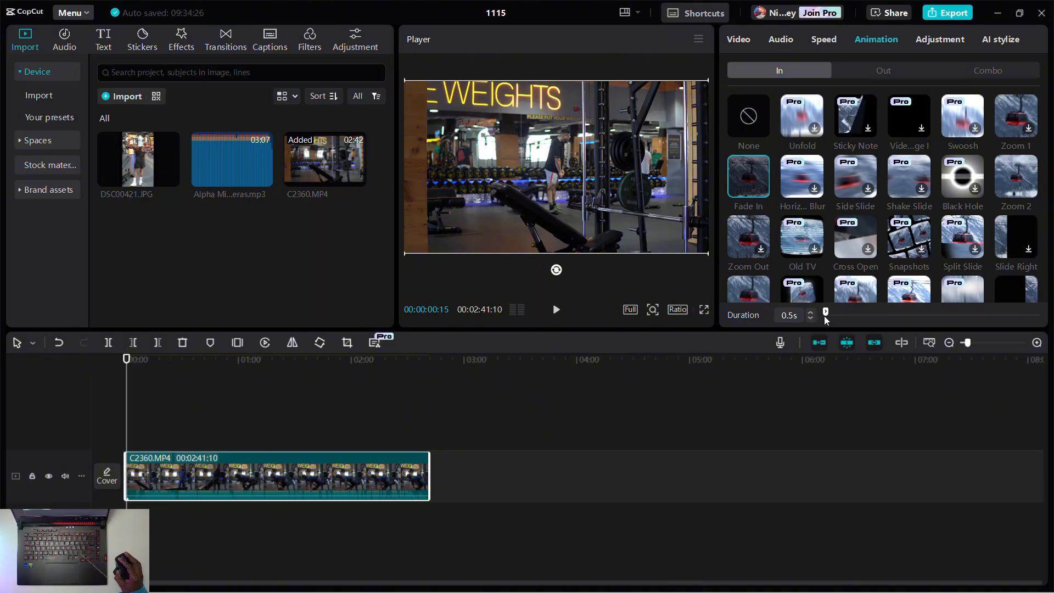
pyautogui.moveTo(827, 314)
pyautogui.mouseDown()
pyautogui.moveTo(955, 314)
pyautogui.moveTo(837, 321)
pyautogui.mouseUp()
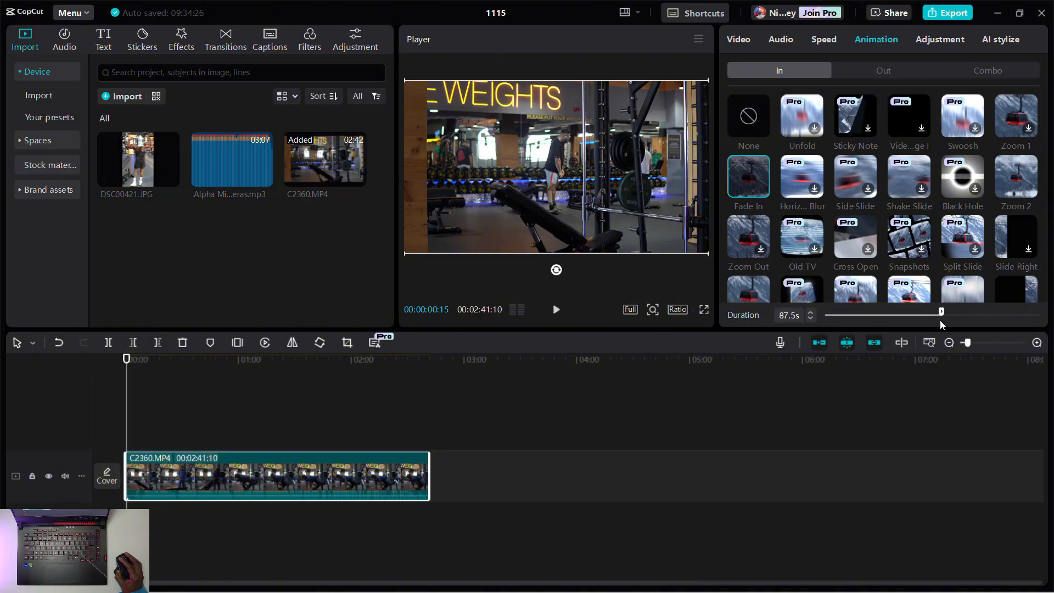
# Shorten the Fade In animation on the C2360.MP4 clip to 16.6 s, preview it, and set its duration to 0.0 s.
pyautogui.moveTo(940, 320); pyautogui.dragTo(849, 317)
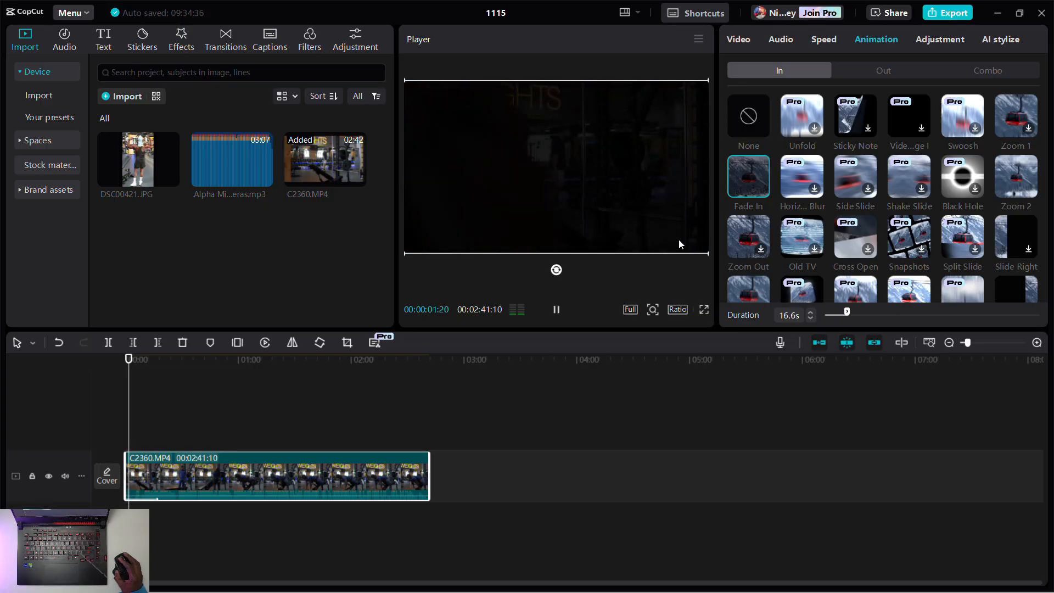
pyautogui.moveTo(847, 314); pyautogui.dragTo(815, 314)
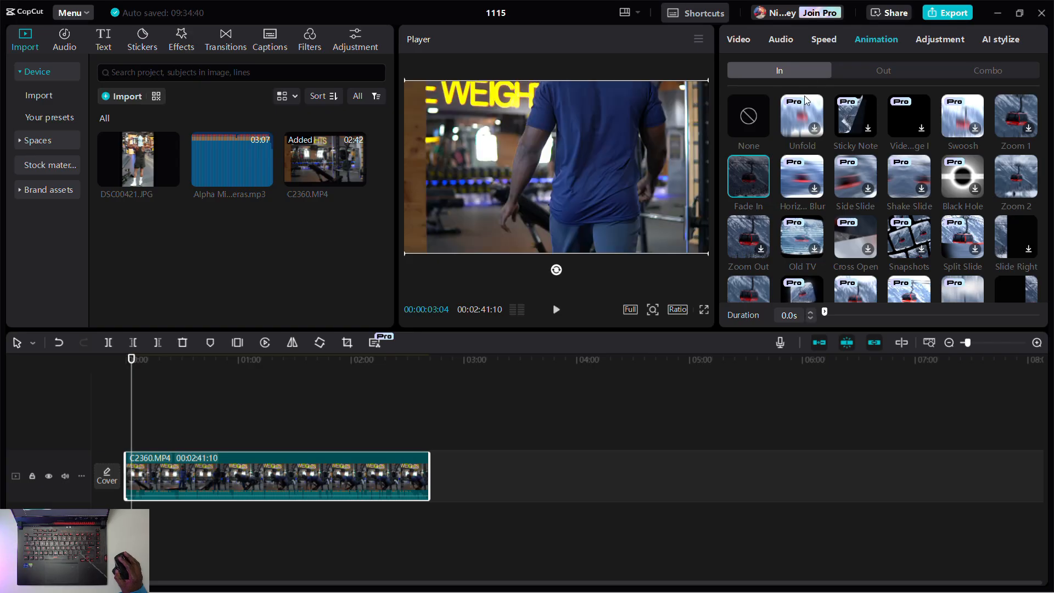
# Apply the Slide Down exit animation to the C2360.MP4 clip, try a 12.9 s duration, and set it to 3.7 s.
pyautogui.click(868, 68)
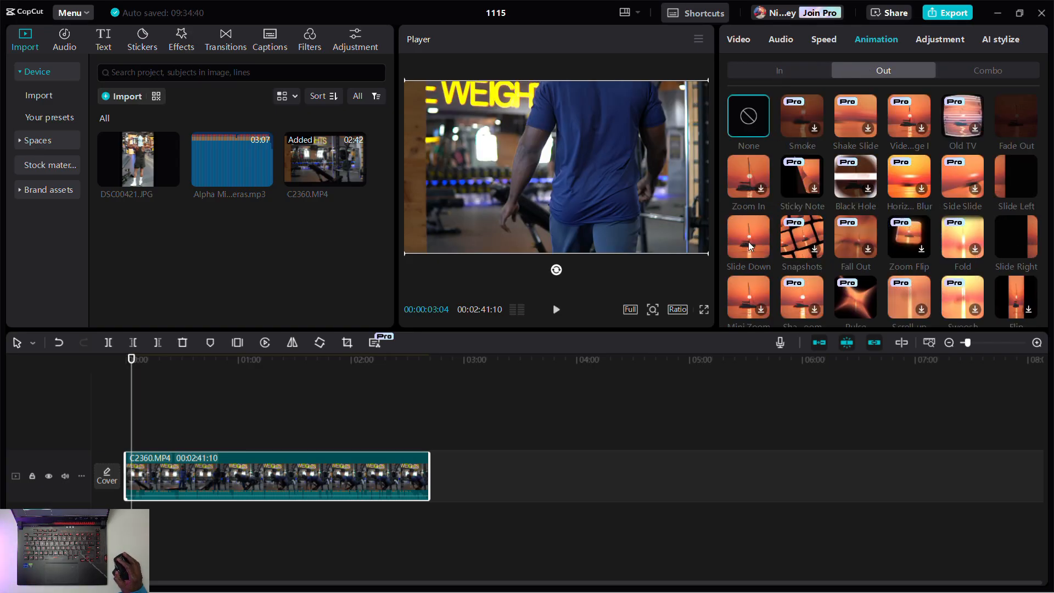
pyautogui.click(746, 225)
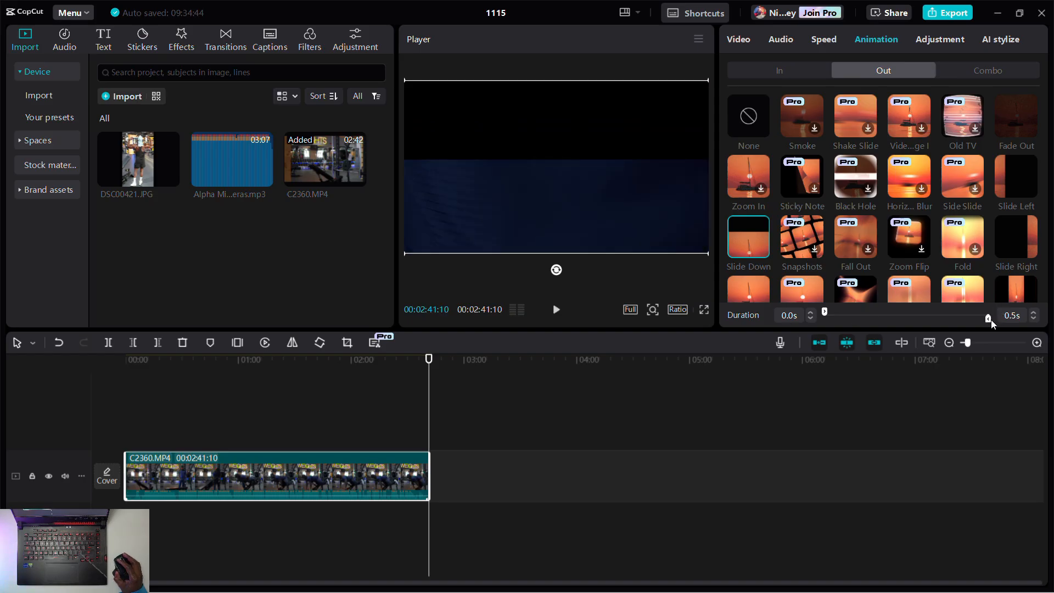
pyautogui.moveTo(991, 320)
pyautogui.mouseDown()
pyautogui.moveTo(932, 320)
pyautogui.moveTo(979, 325)
pyautogui.mouseUp()
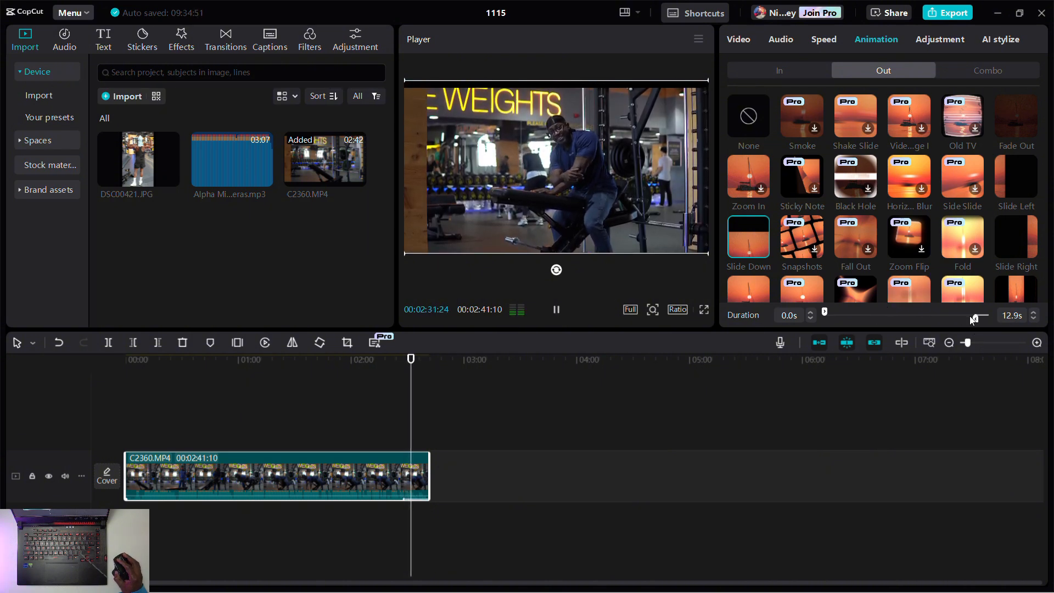
pyautogui.moveTo(973, 320); pyautogui.dragTo(986, 320)
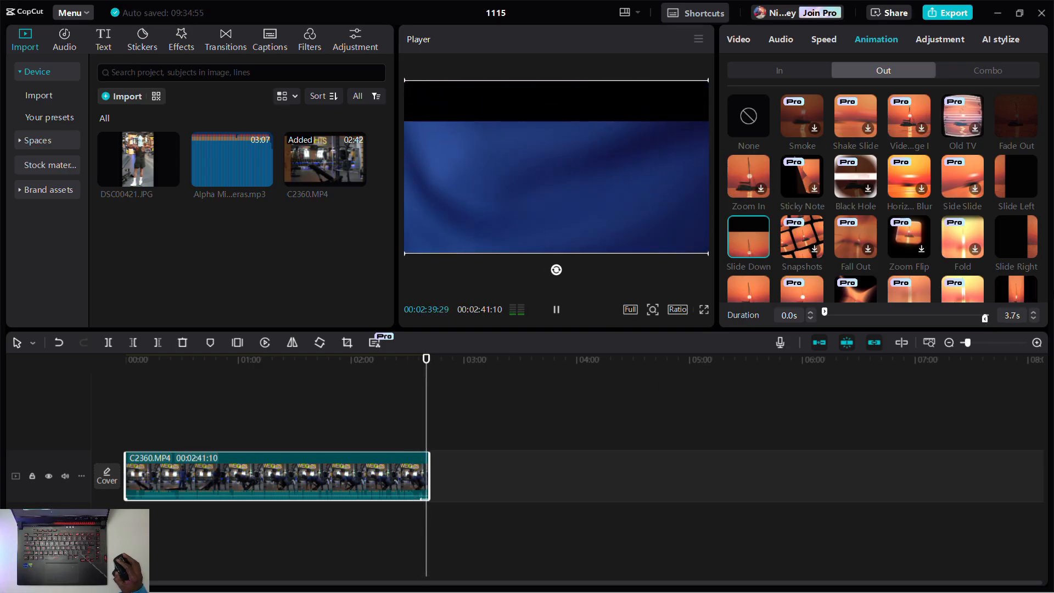
# Try the first Pro combo animation on the C2360.MP4 clip and shorten its duration from the end.
pyautogui.click(1006, 74)
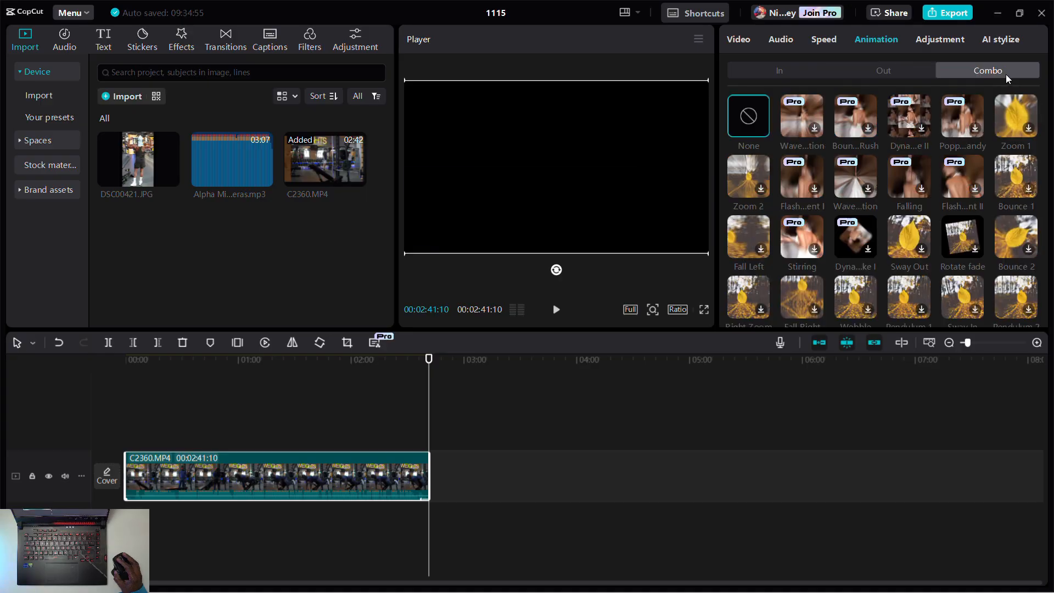
pyautogui.click(799, 118)
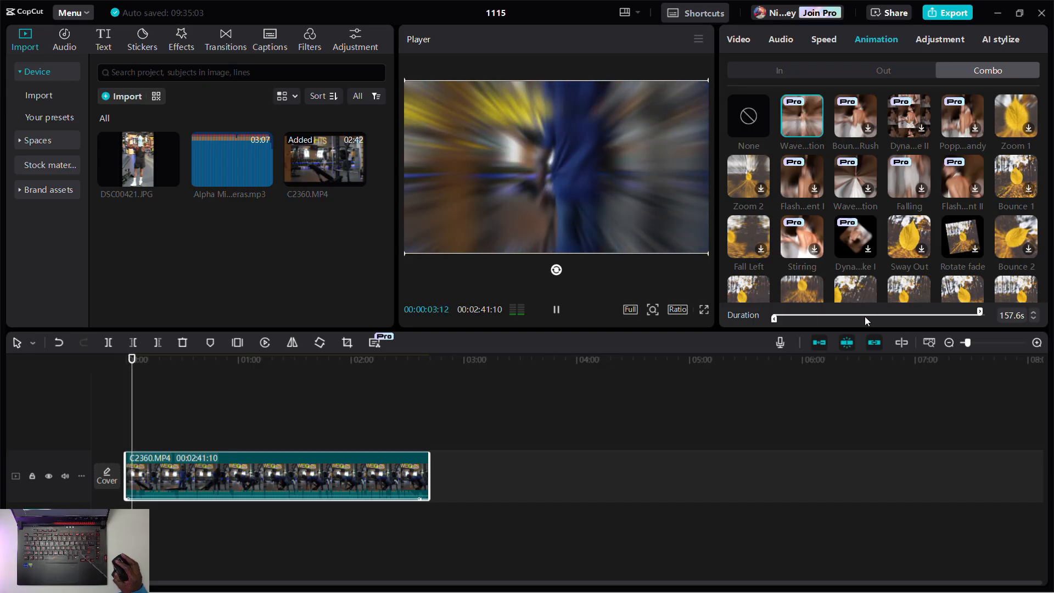
pyautogui.moveTo(985, 311); pyautogui.dragTo(790, 332)
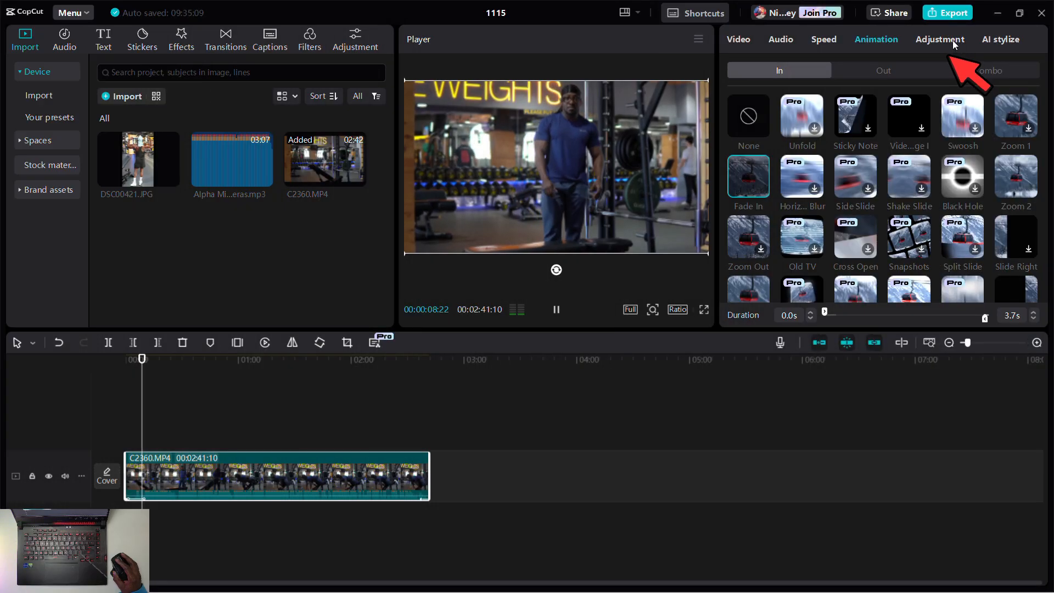
# Show the clip's basic adjustment settings, stop playback, and undo the combo animation and the latest animation changes.
pyautogui.click(952, 43)
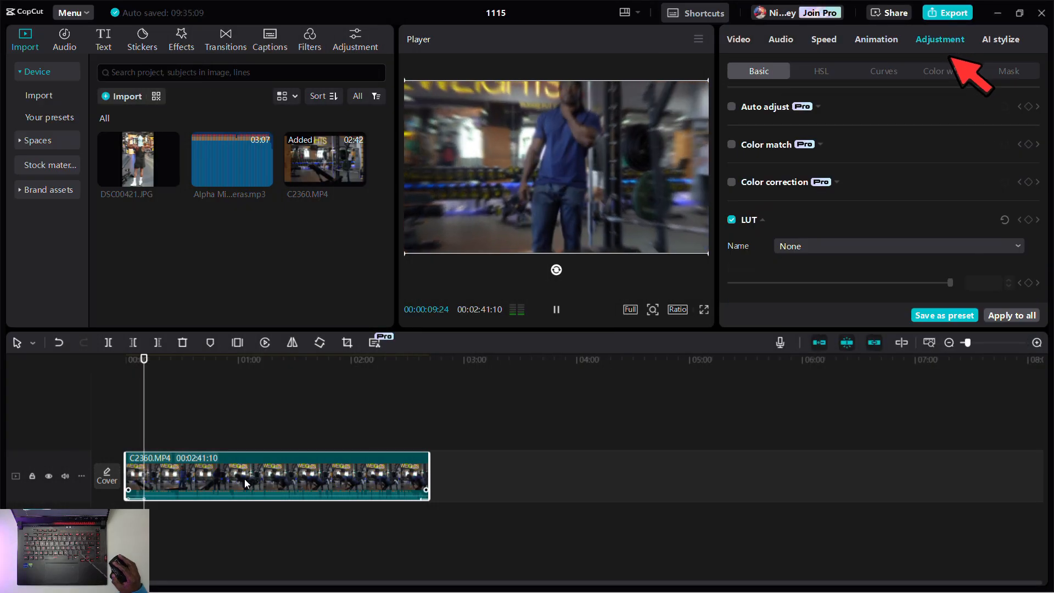
pyautogui.press('space')
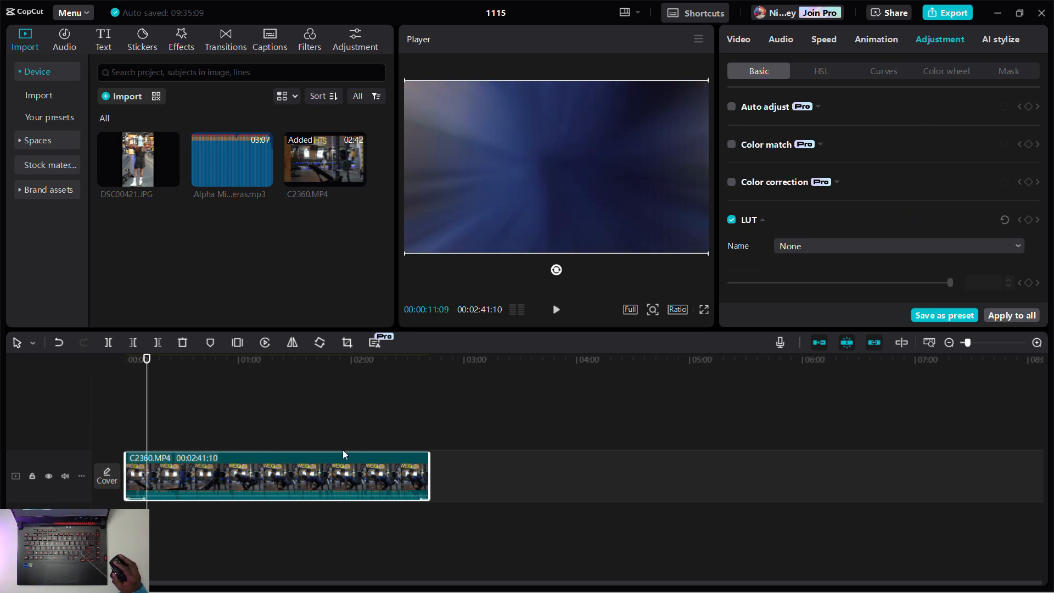
pyautogui.hotkey('ctrl', 'z')
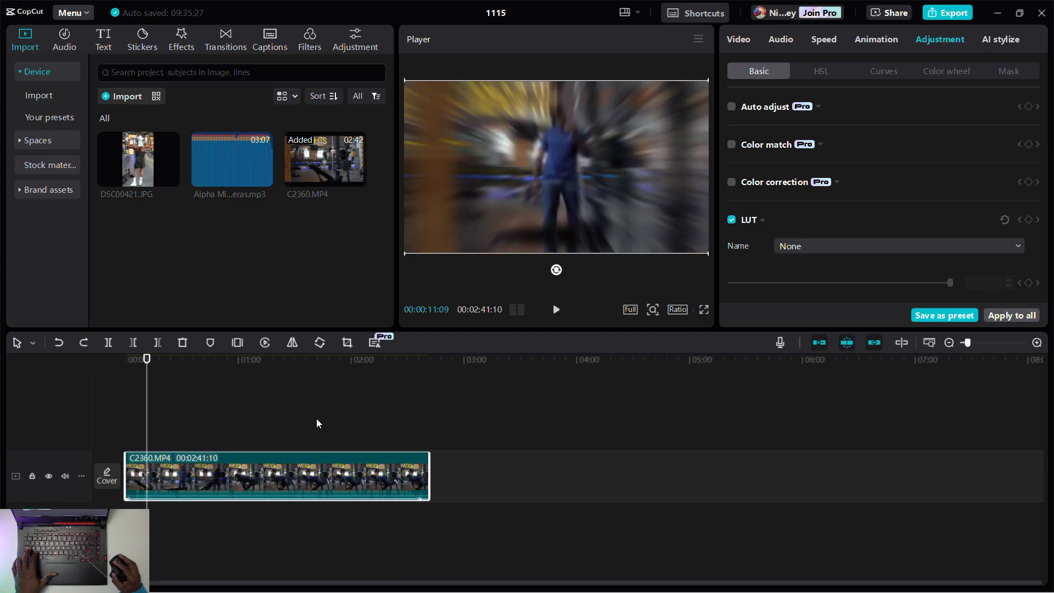
pyautogui.hotkey('ctrl', 'z')
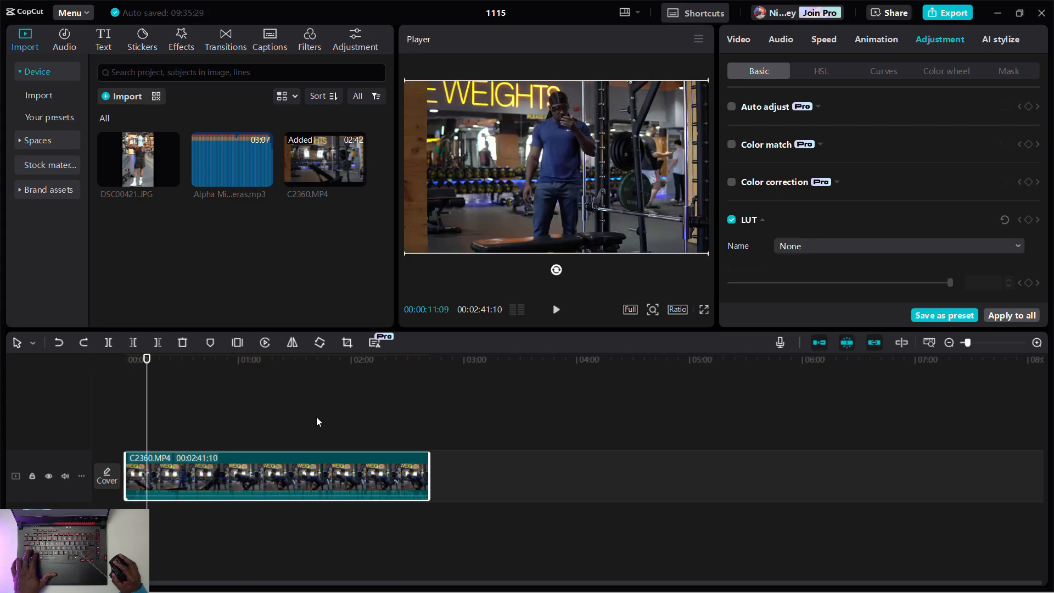
pyautogui.hotkey('ctrl', 'z')
pyautogui.hotkey('ctrl', 'z')
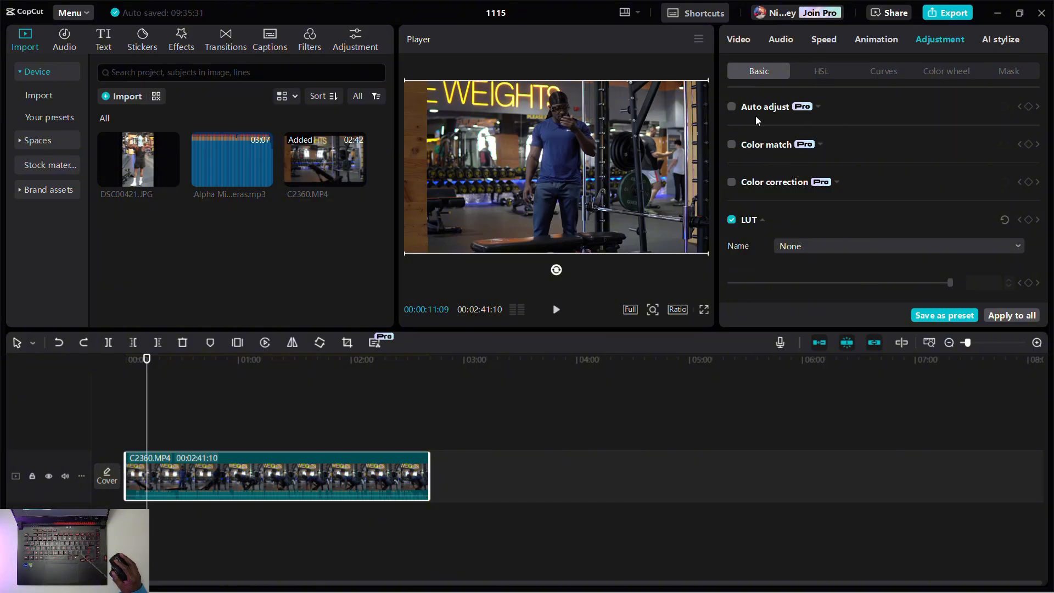
# Apply the colour_pop.cube LUT to the C2360.MP4 clip and turn on Protect skin tone.
pyautogui.scroll(-1, 845, 160)
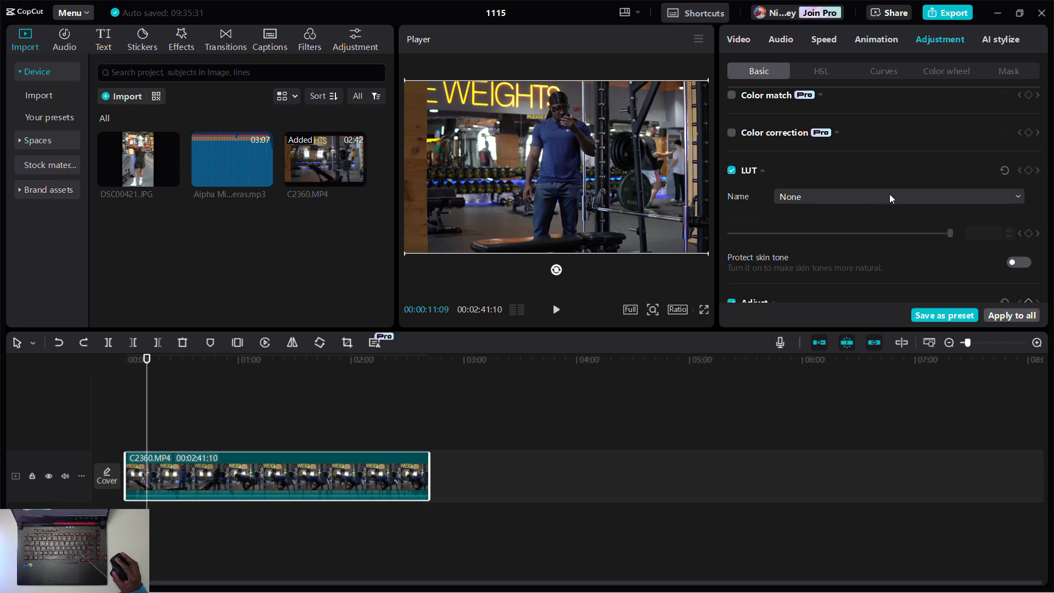
pyautogui.scroll(-1, 853, 233)
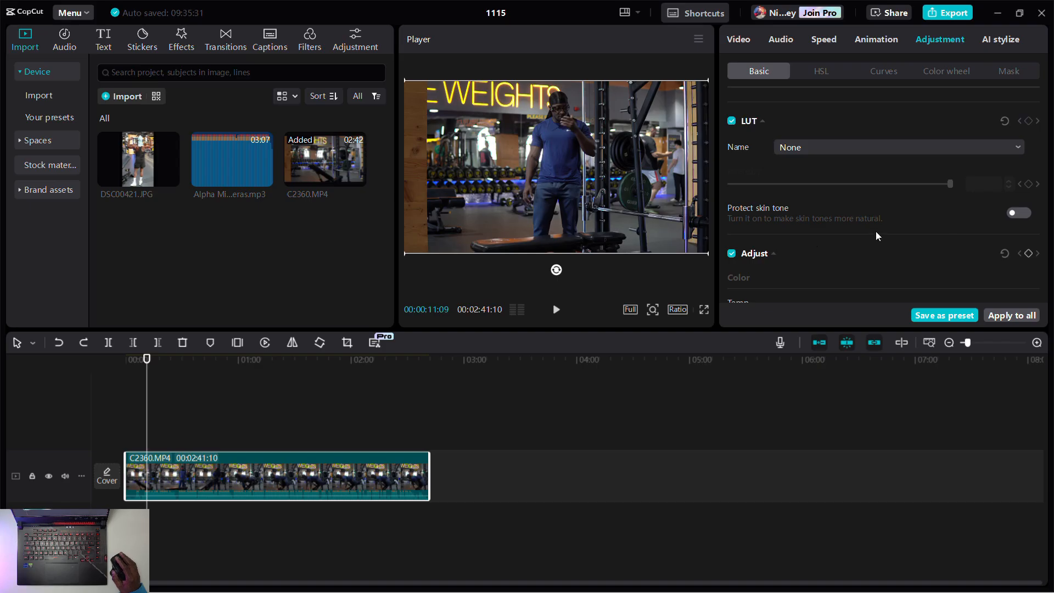
pyautogui.click(1020, 218)
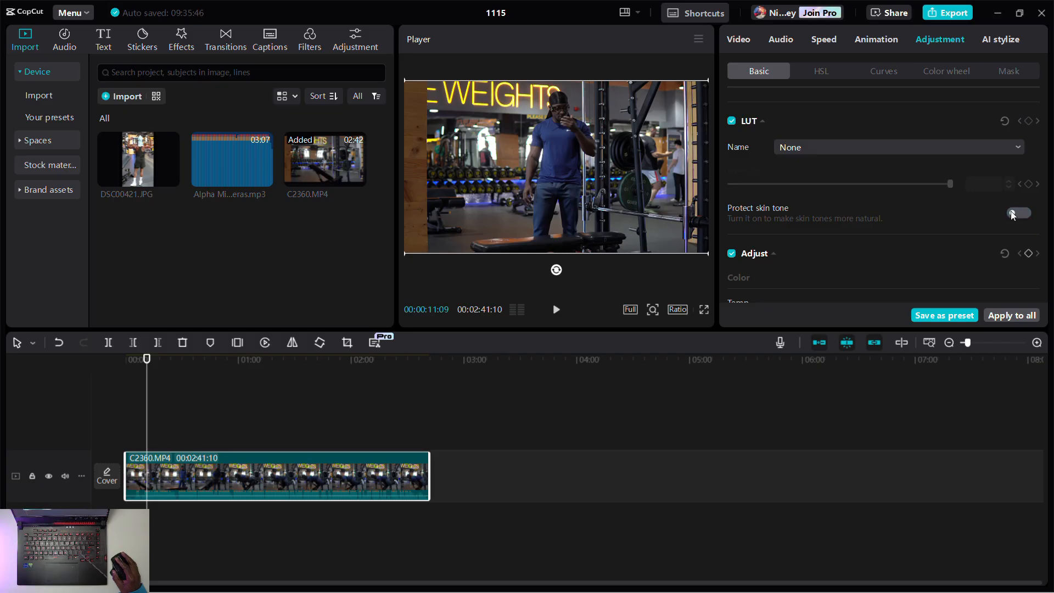
pyautogui.click(825, 147)
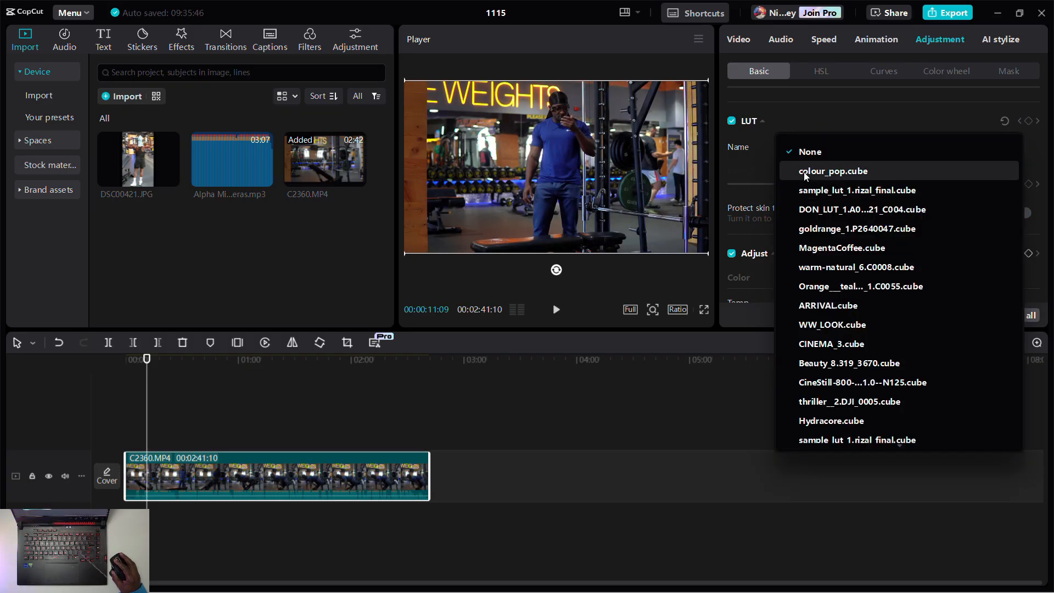
pyautogui.click(812, 172)
pyautogui.click(1021, 214)
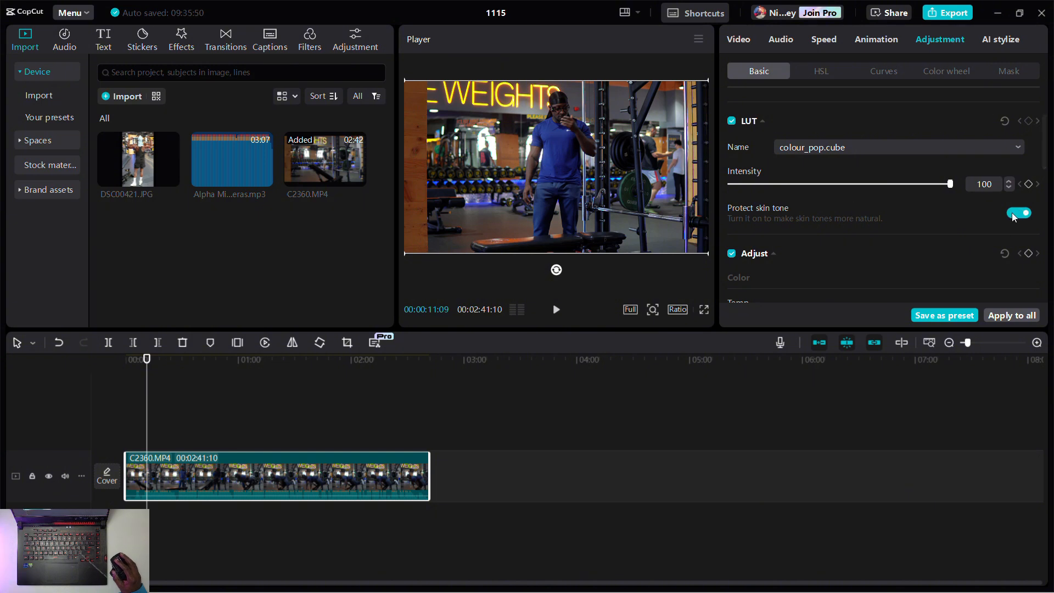
# Compare the clip with Protect skin tone off and on, leave it on, and set the LUT back to None.
pyautogui.click(1015, 216)
pyautogui.click(1023, 212)
pyautogui.click(993, 149)
pyautogui.click(843, 146)
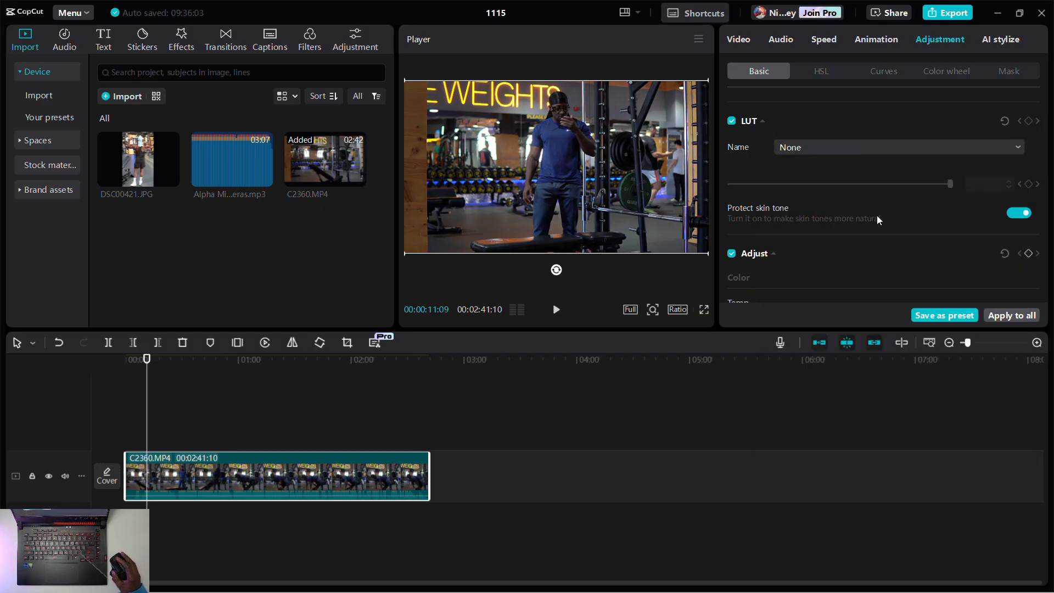
# Look through the clip's basic color and lightness adjustments and the Curves, Color wheel and HSL options.
pyautogui.scroll(-3, 878, 215)
pyautogui.scroll(-3, 876, 216)
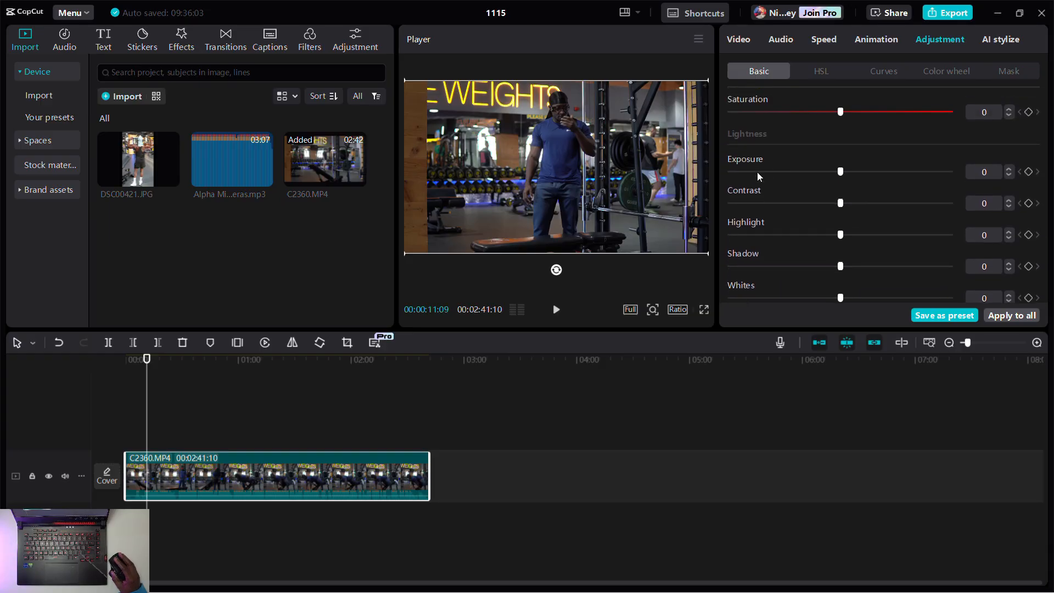
pyautogui.scroll(-1, 797, 249)
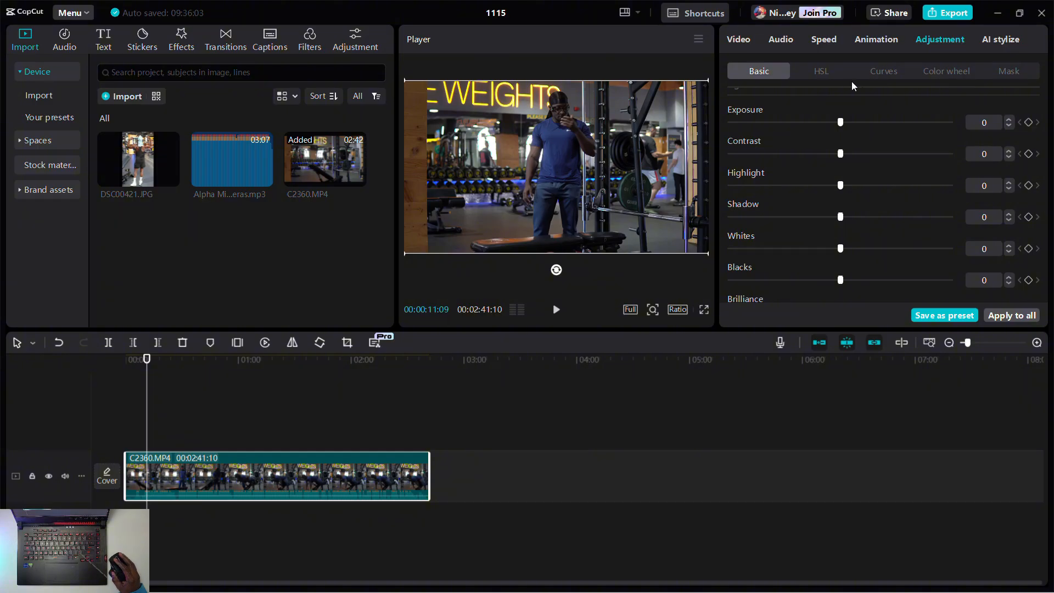
pyautogui.click(880, 70)
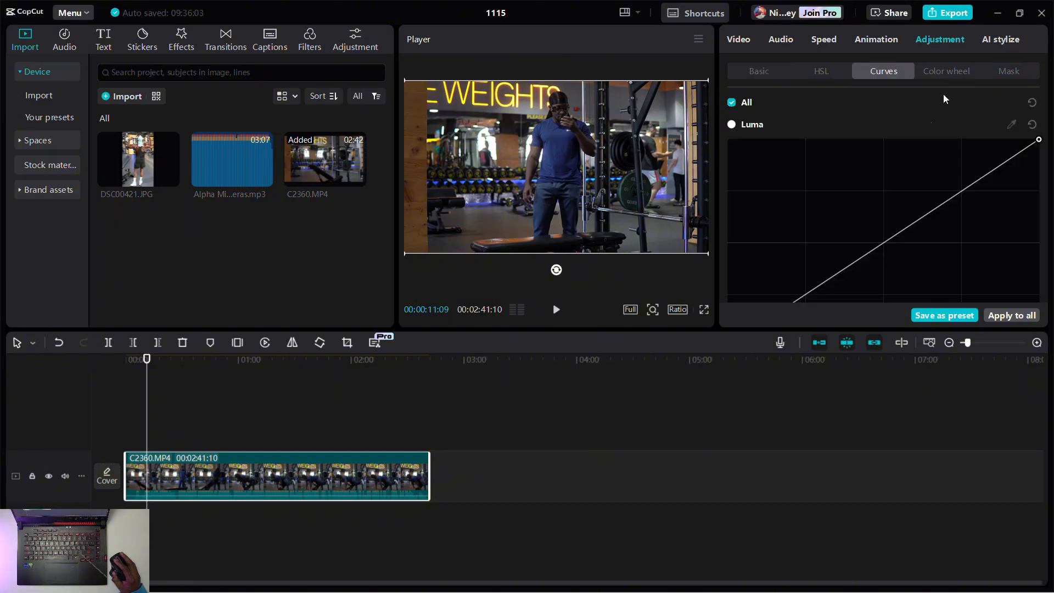
pyautogui.click(951, 71)
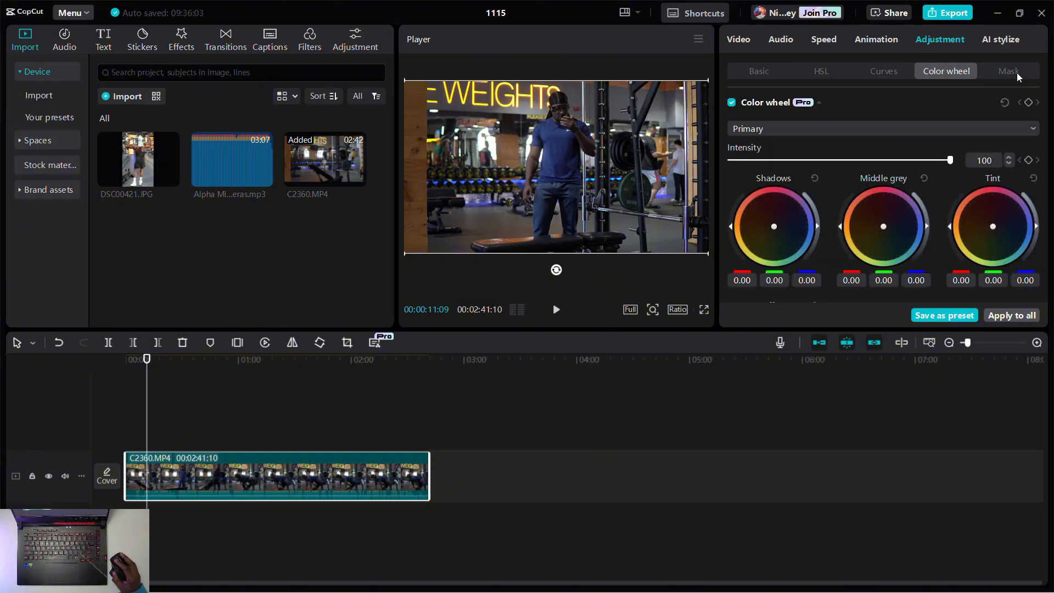
pyautogui.click(890, 74)
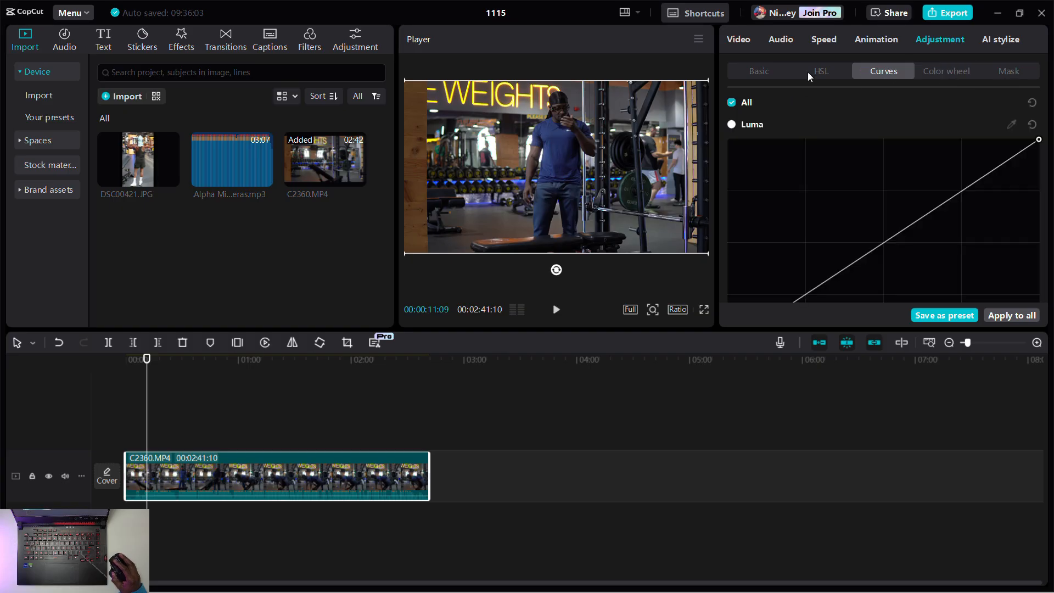
pyautogui.click(808, 72)
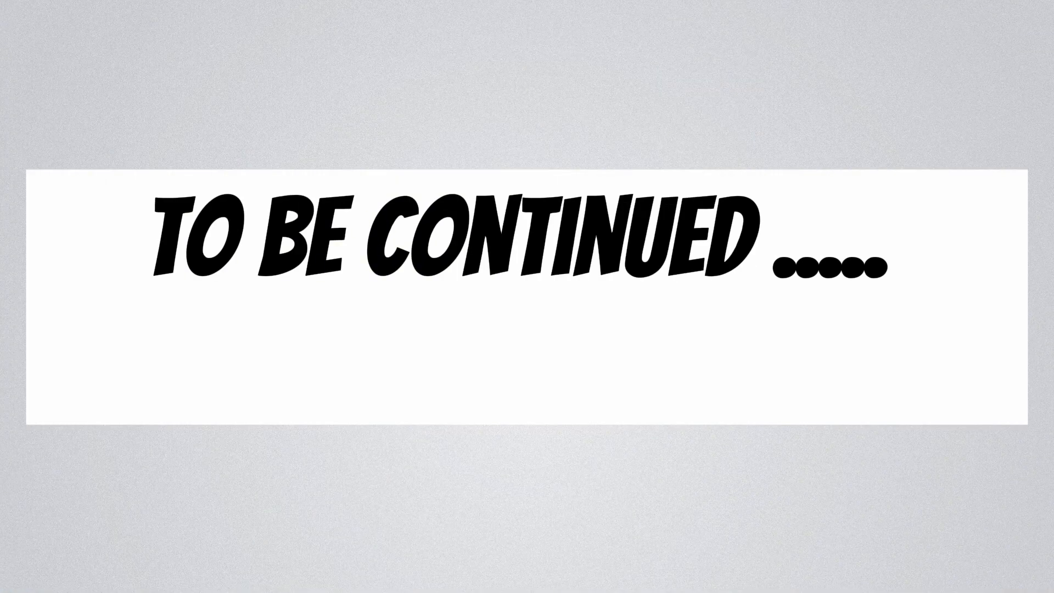